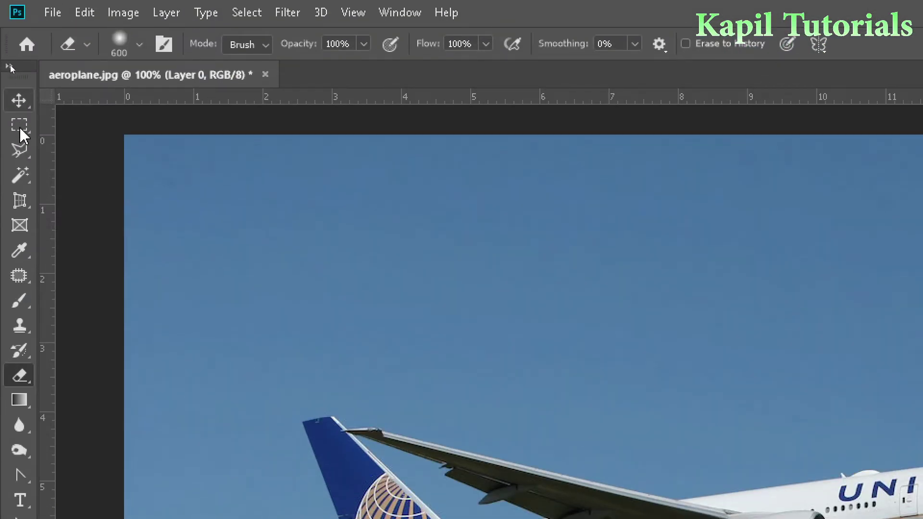
- Open the lasso tool group, then the Quick Selection / Magic Wand tool flyout in the toolbar
{"action": "left_click", "coordinate": [19, 149]}
{"action": "left_click", "coordinate": [15, 180]}
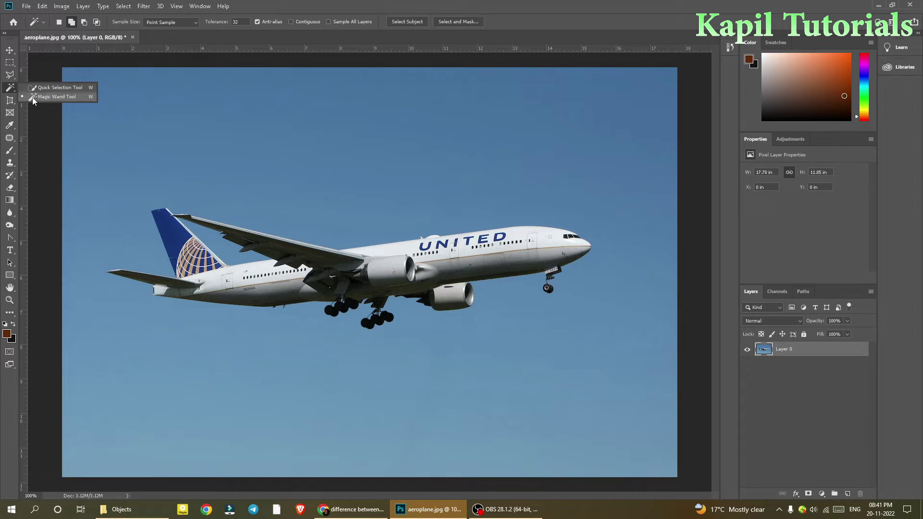
- Select the blue sky around the aeroplane with the Magic Wand in Add to selection mode
{"action": "left_click", "coordinate": [54, 97]}
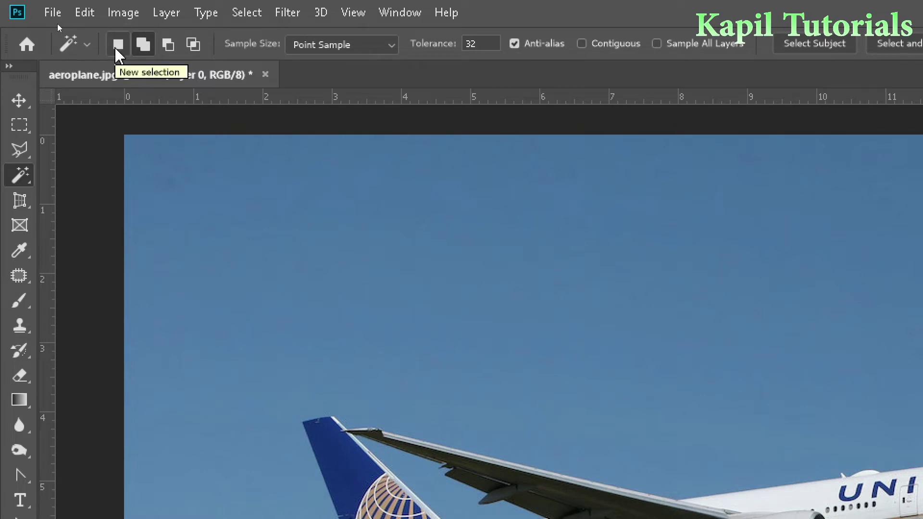
{"action": "left_click", "coordinate": [144, 44]}
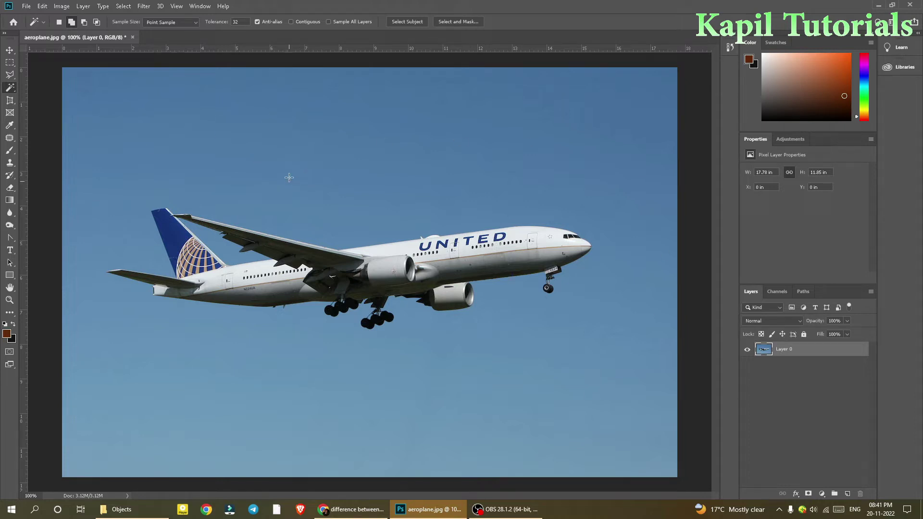
{"action": "left_click", "coordinate": [263, 132]}
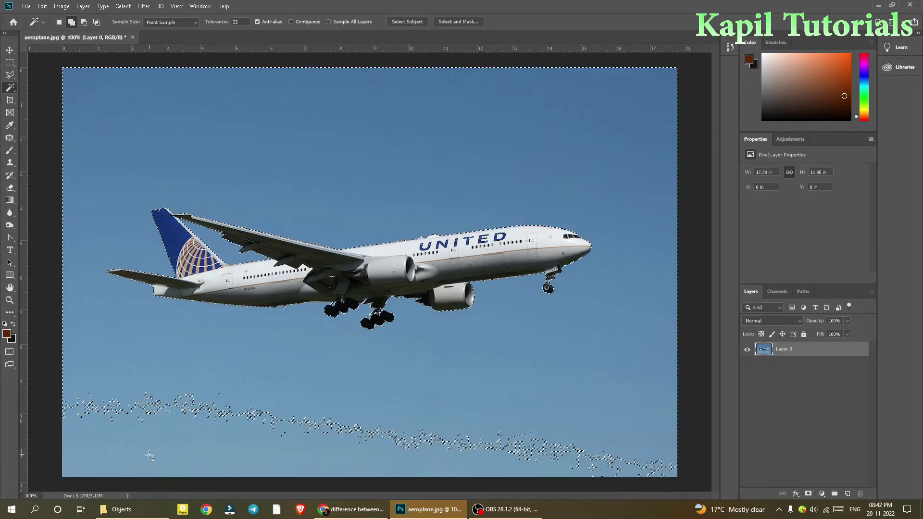
{"action": "left_click", "coordinate": [148, 455]}
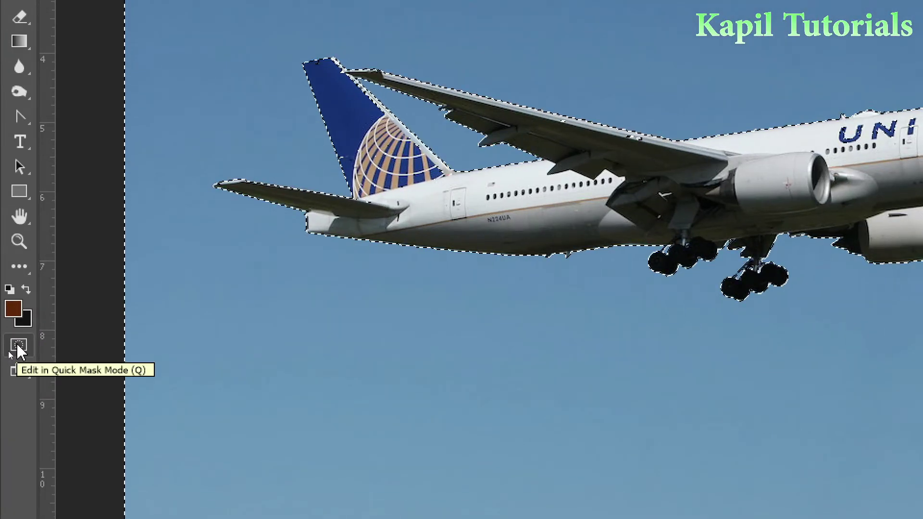
{"action": "left_click", "coordinate": [19, 347]}
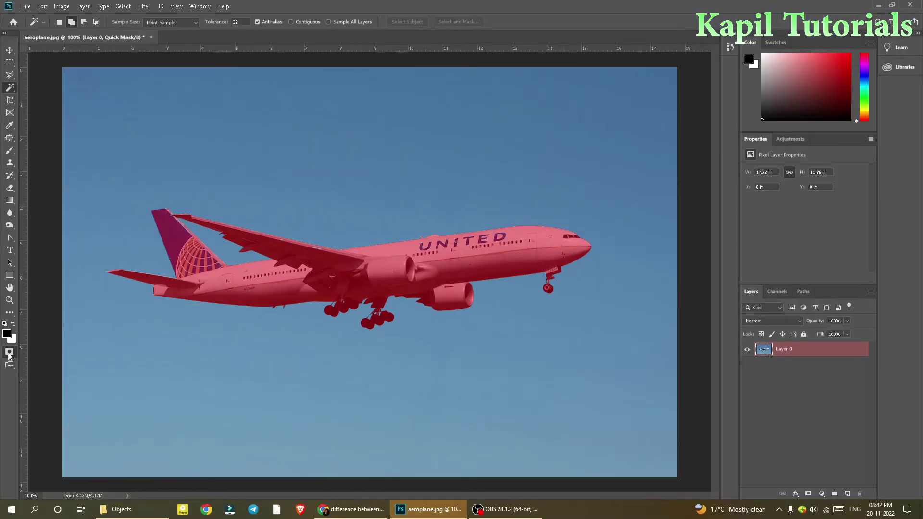
{"action": "left_click", "coordinate": [10, 354]}
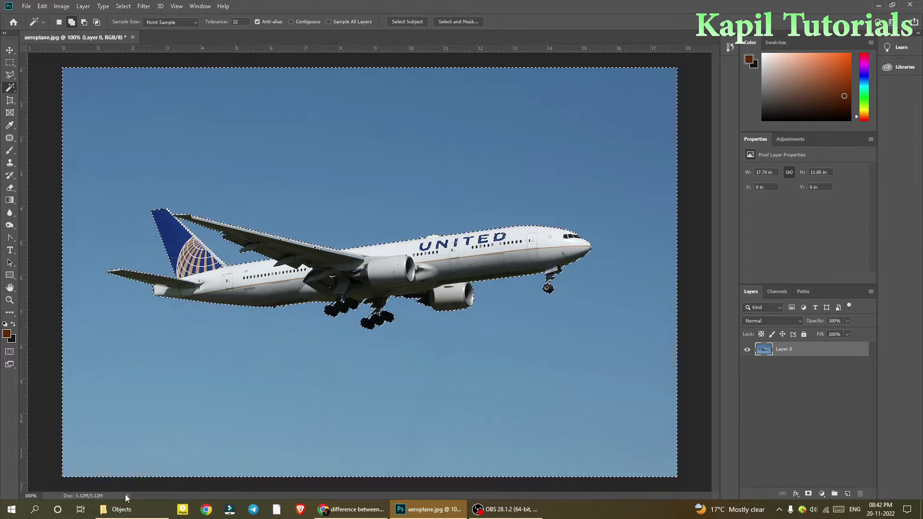
{"action": "left_click", "coordinate": [122, 509]}
- Drag Beautiful Scenes (27).jpg from the pexels folder into Photoshop as a new document
{"action": "left_click", "coordinate": [9, 77]}
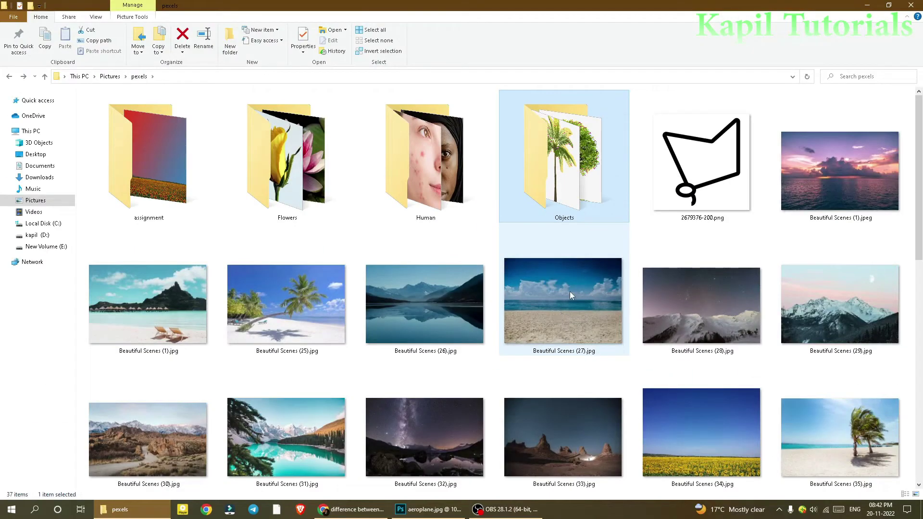
{"action": "left_click_drag", "start_coordinate": [558, 293], "coordinate": [365, 425]}
{"action": "left_click_drag", "start_coordinate": [226, 97], "coordinate": [196, 38]}
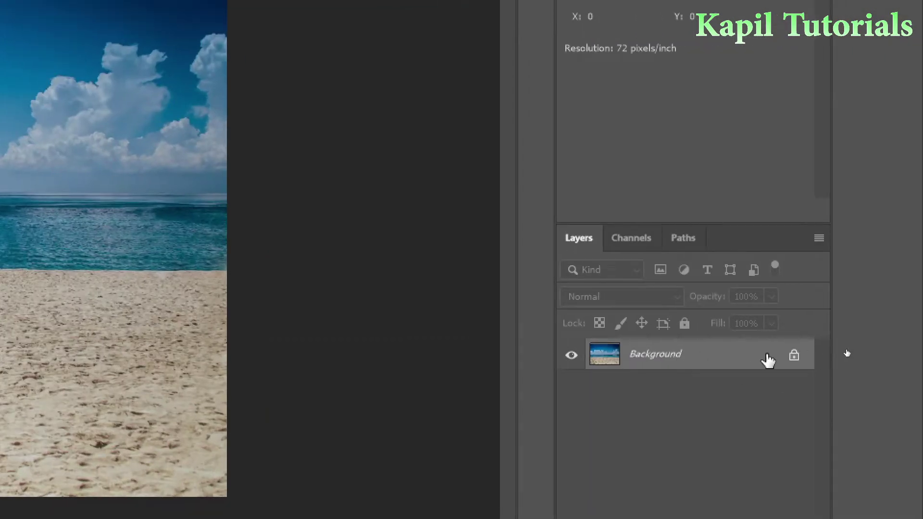
- Convert the beach photo's Background into Layer 0 and return to aeroplane.jpg
{"action": "double_click", "coordinate": [662, 364]}
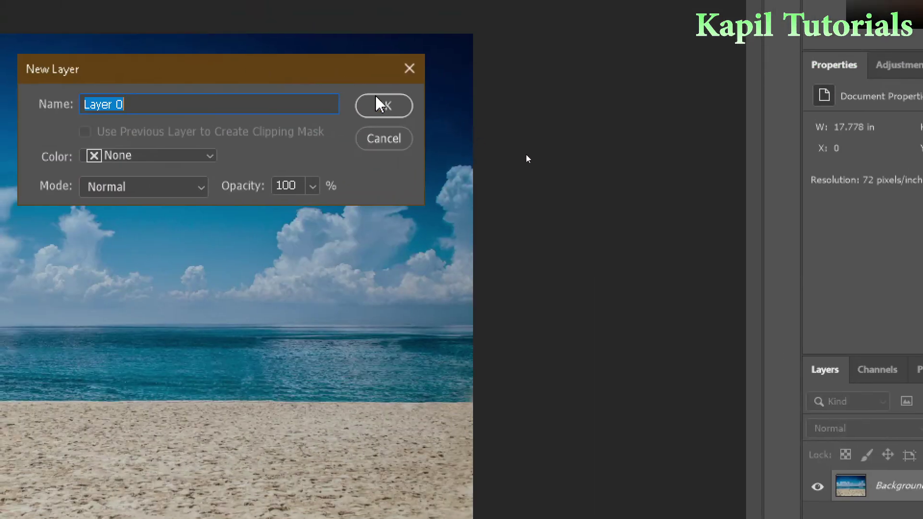
{"action": "left_click", "coordinate": [383, 105]}
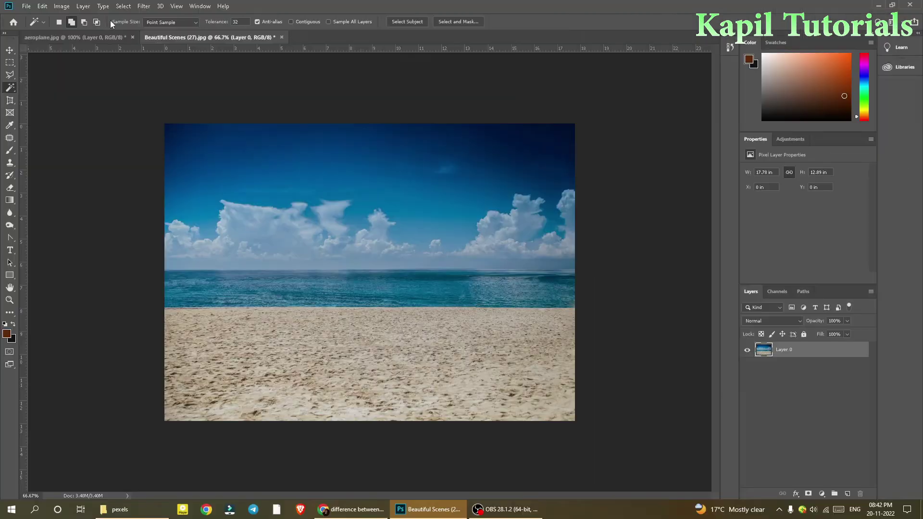
{"action": "left_click", "coordinate": [73, 35]}
{"action": "left_click", "coordinate": [485, 322]}
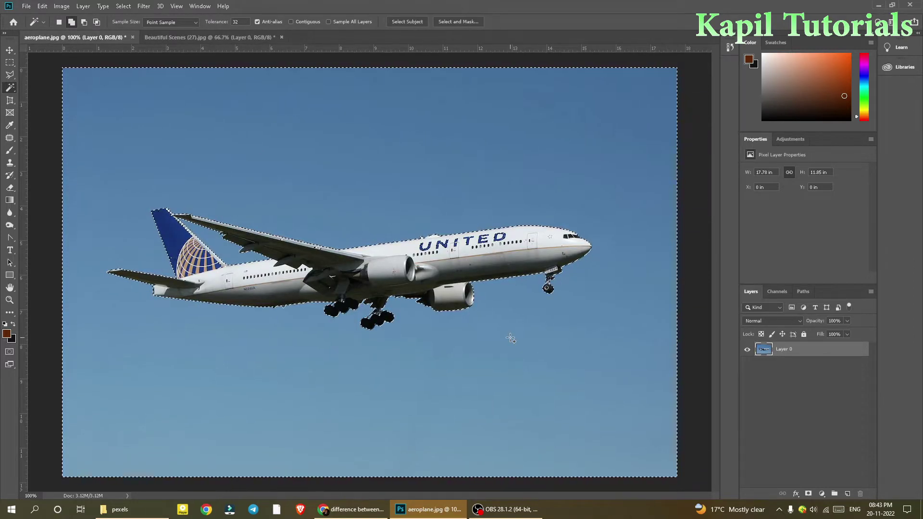
- Copy the sky selection into the beach photo, undo the paste, and return to aeroplane.jpg
{"action": "key", "text": "ctrl+c"}
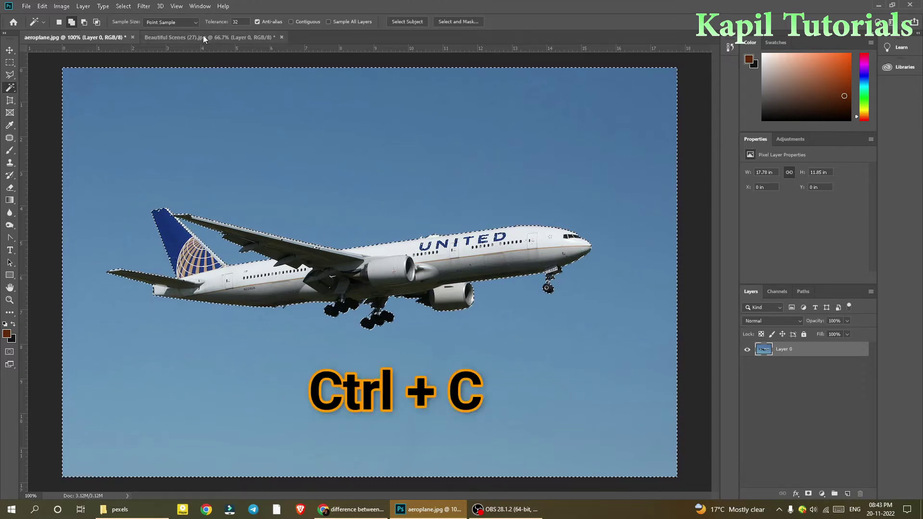
{"action": "left_click", "coordinate": [203, 37]}
{"action": "key", "text": "ctrl+v"}
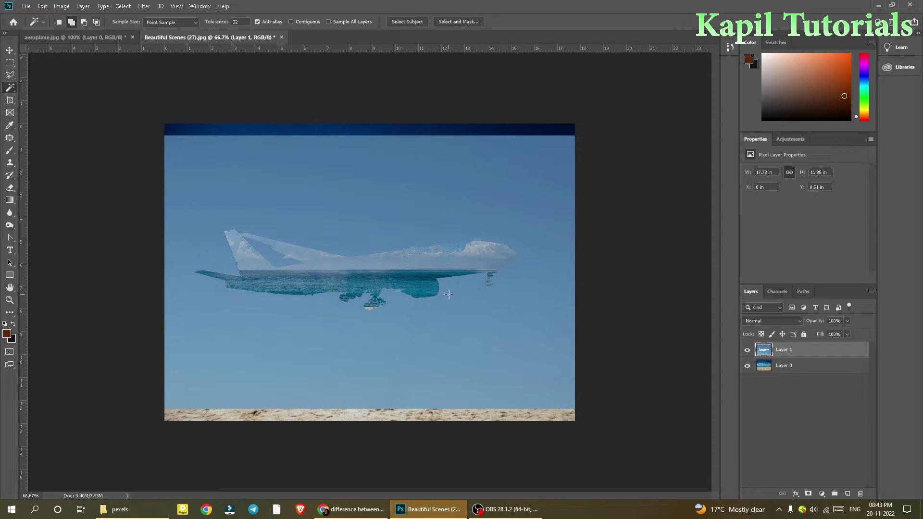
{"action": "key", "text": "ctrl+z"}
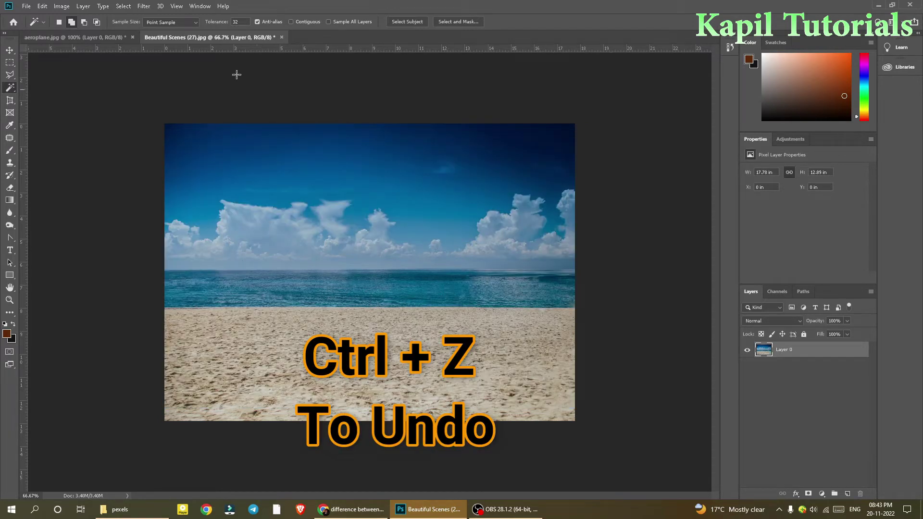
{"action": "left_click", "coordinate": [56, 38]}
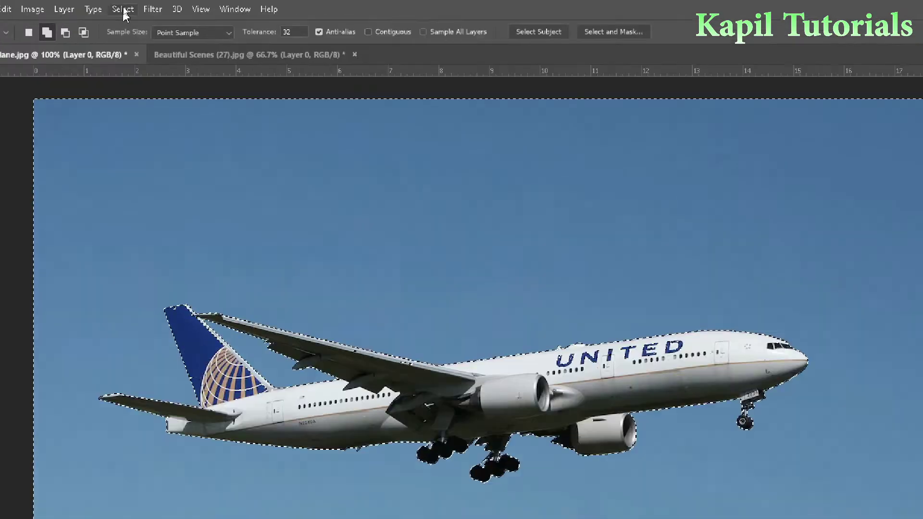
- Apply Select > Inverse so the aeroplane is selected instead of the sky
{"action": "left_click", "coordinate": [124, 11]}
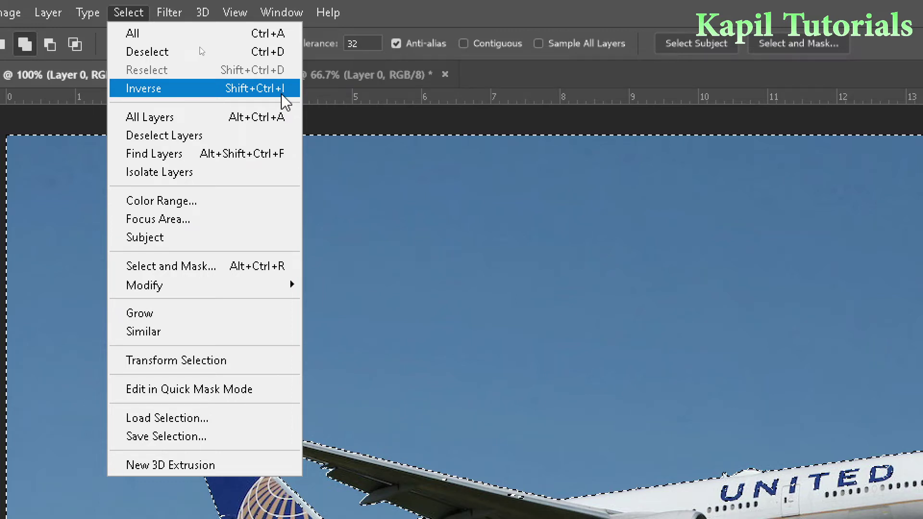
{"action": "left_click", "coordinate": [236, 91]}
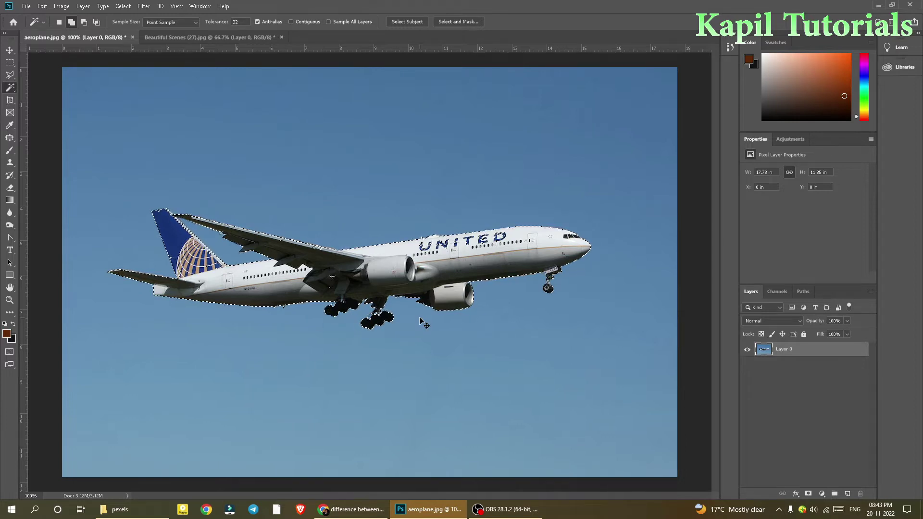
- Paste the aeroplane into the beach photo as Layer 1 and drag it up into the sky
{"action": "left_click", "coordinate": [175, 39]}
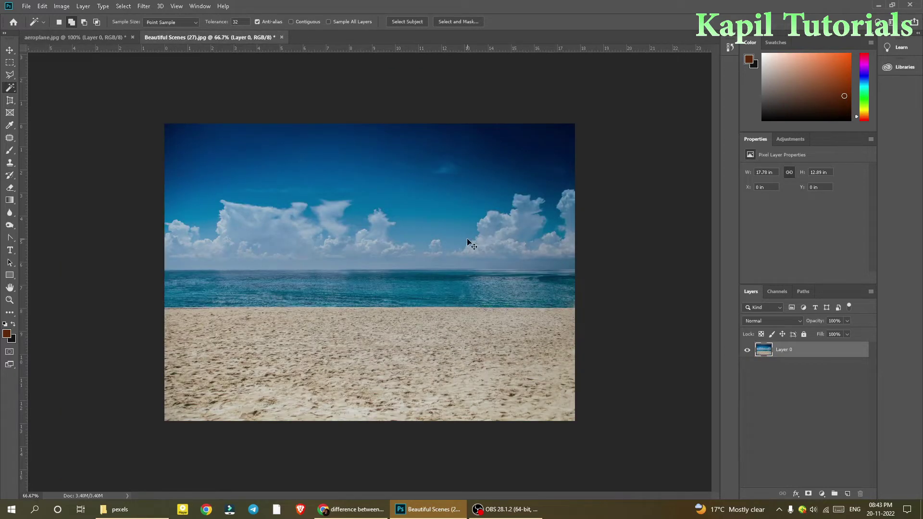
{"action": "key", "text": "ctrl+v"}
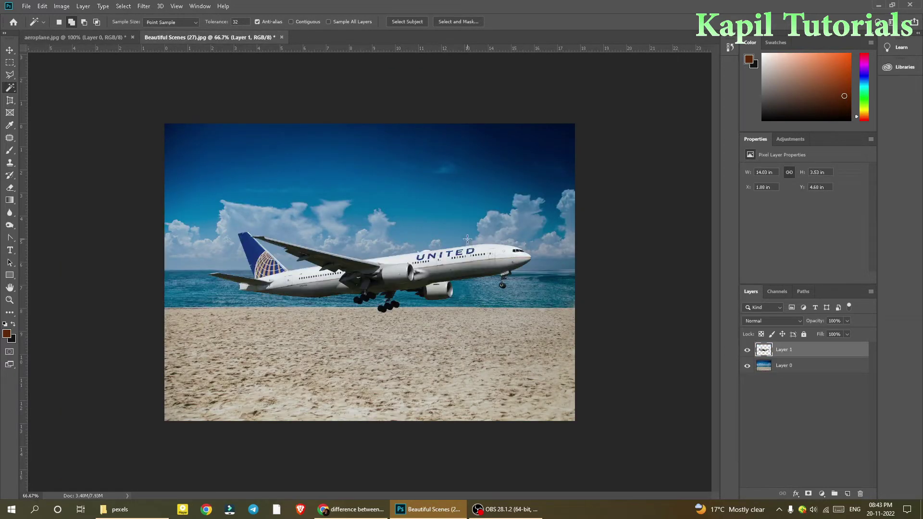
{"action": "left_click", "coordinate": [9, 50]}
{"action": "left_click_drag", "start_coordinate": [390, 278], "coordinate": [379, 214]}
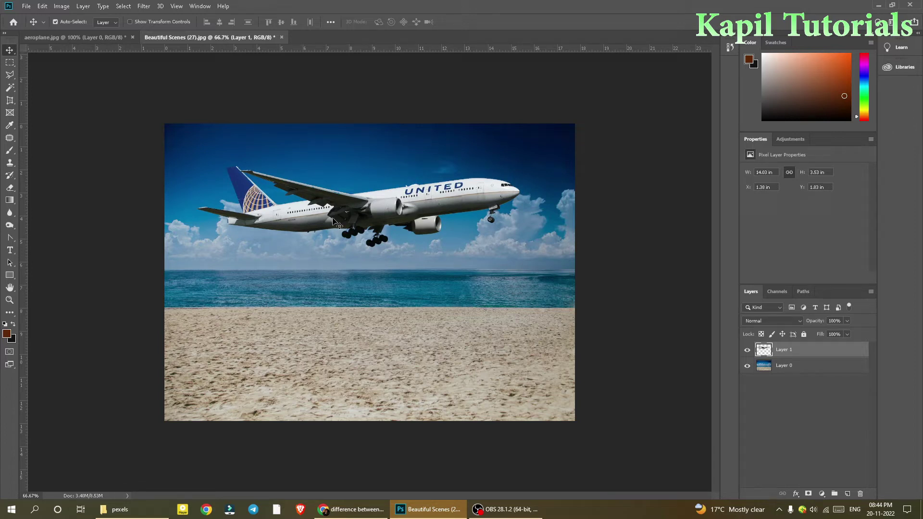
{"action": "left_click", "coordinate": [10, 74]}
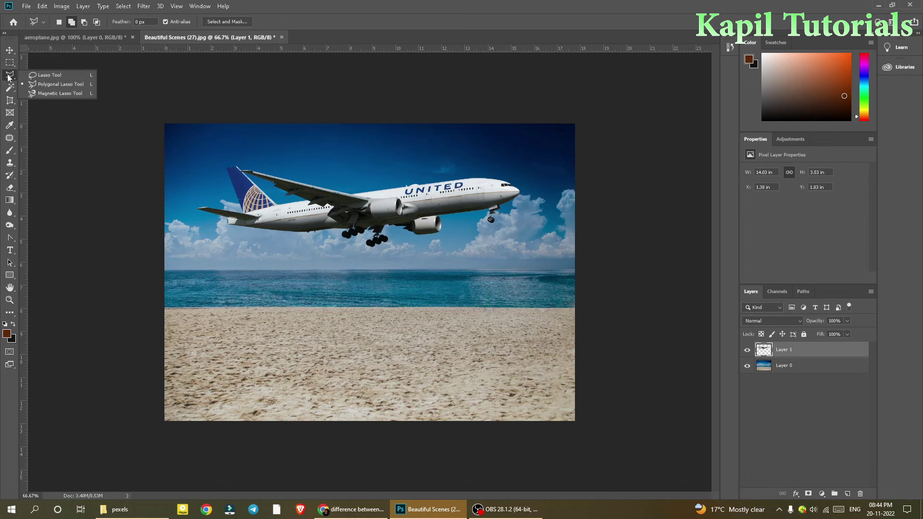
- Switch back to the Magic Wand tool and nudge the aeroplane slightly up and right
{"action": "left_click", "coordinate": [9, 87]}
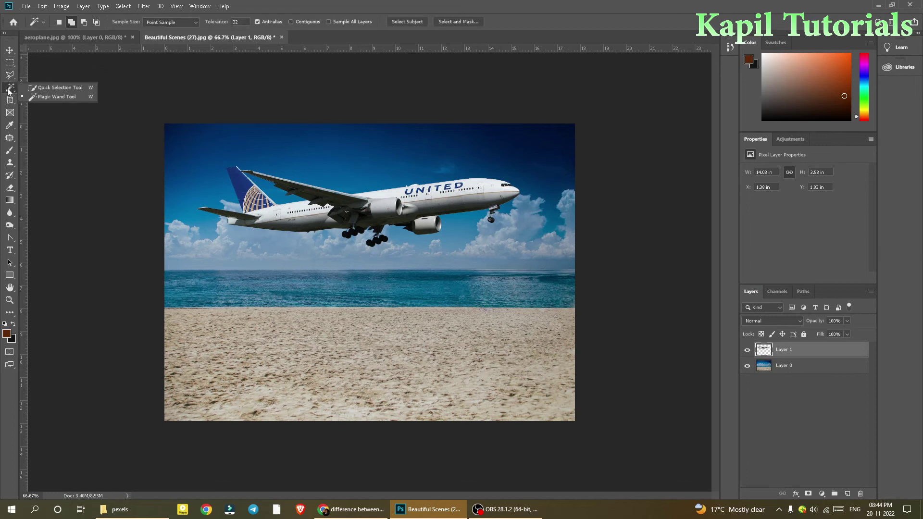
{"action": "left_click", "coordinate": [49, 99]}
{"action": "left_click_drag", "start_coordinate": [447, 204], "coordinate": [452, 197]}
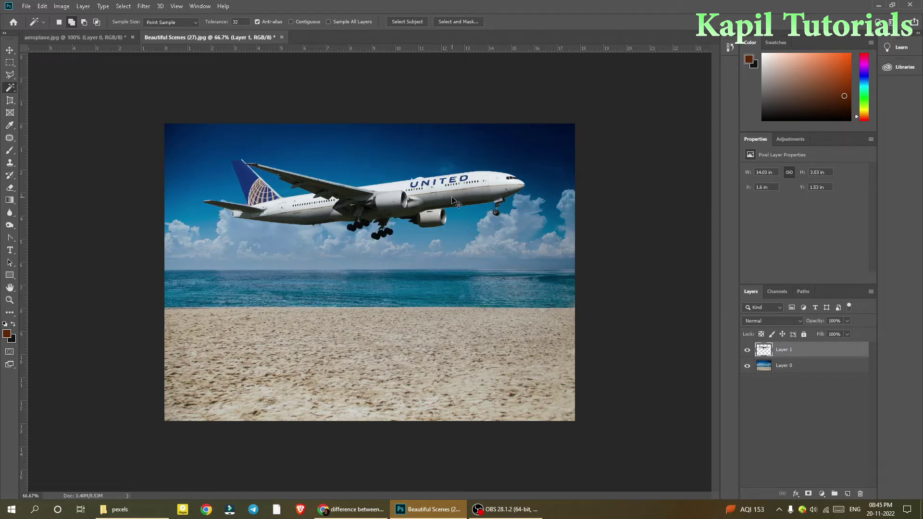
- Free-transform the aeroplane down to about 7.53 × 1.9 in, placed above the clouds
{"action": "key", "text": "ctrl+t"}
{"action": "left_click_drag", "start_coordinate": [524, 160], "coordinate": [385, 197]}
{"action": "left_click_drag", "start_coordinate": [330, 215], "coordinate": [404, 201]}
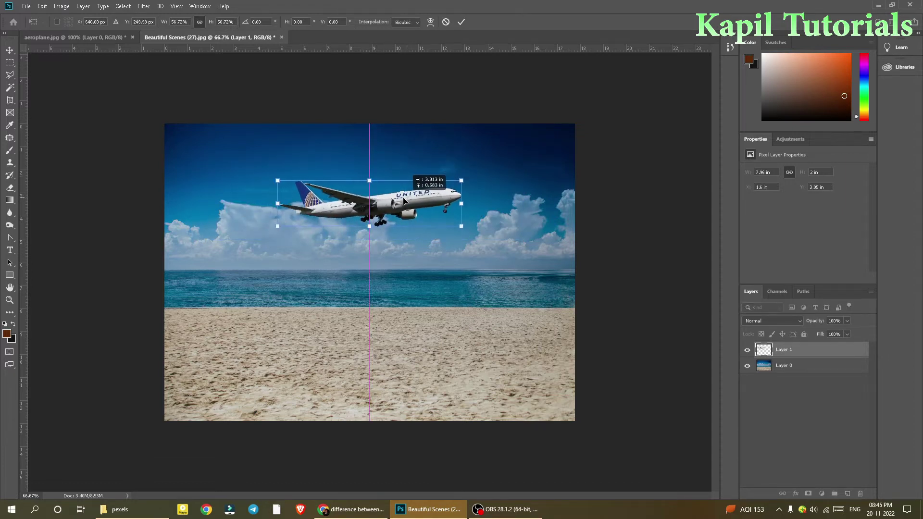
{"action": "key", "text": "Return"}
{"action": "key", "text": "w"}
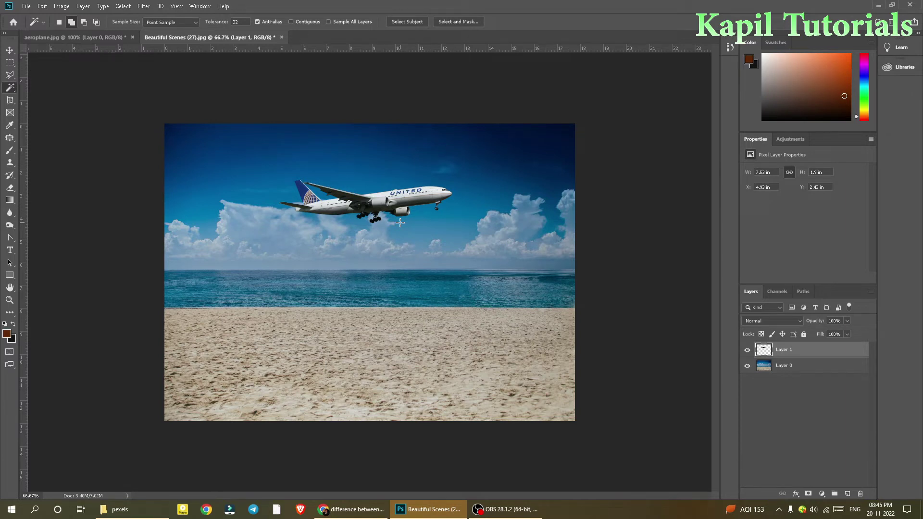
{"action": "mouse_move", "coordinate": [140, 513]}
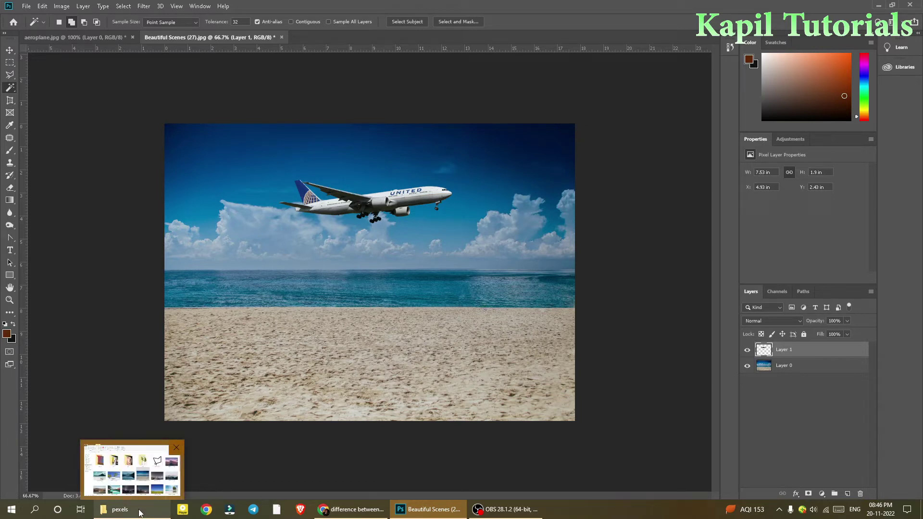
- Open the pexels Objects folder and drag Palm-tree-on-transparent-background-PNG.png toward Photoshop
{"action": "left_click", "coordinate": [139, 512]}
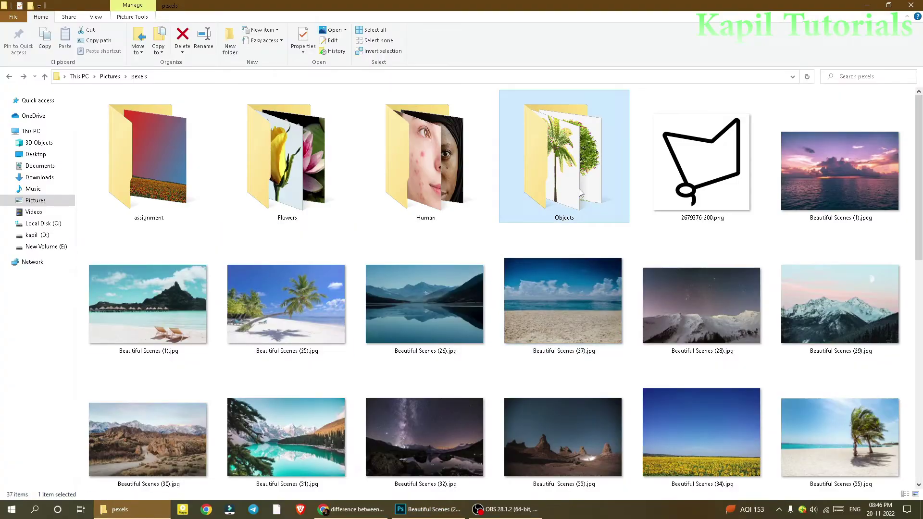
{"action": "double_click", "coordinate": [579, 188]}
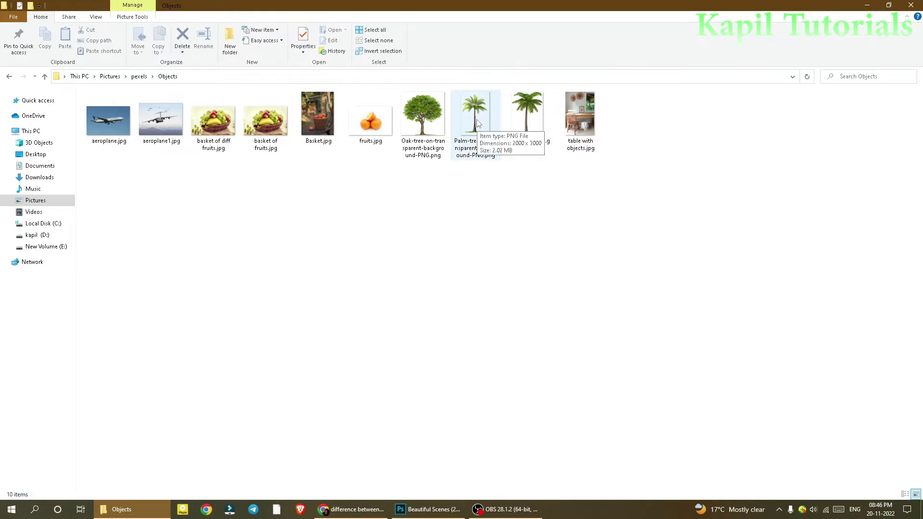
{"action": "left_click_drag", "start_coordinate": [477, 123], "coordinate": [339, 78]}
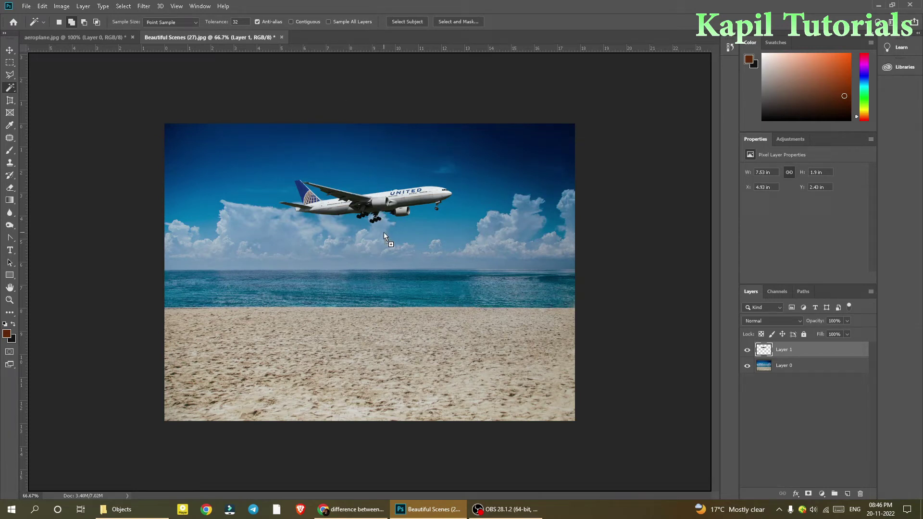
- Place the palm tree on the beach, shift it left, and move the aeroplane higher and right
{"action": "left_click_drag", "start_coordinate": [383, 232], "coordinate": [383, 233]}
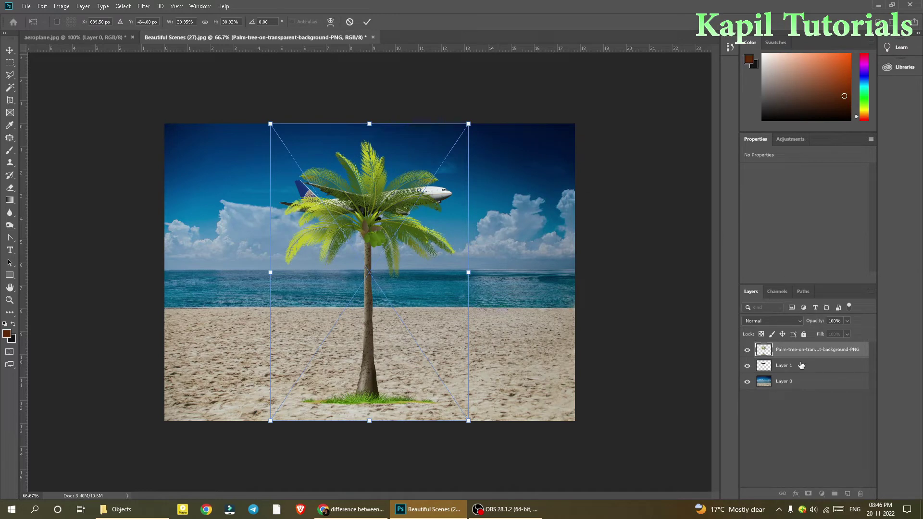
{"action": "key", "text": "w"}
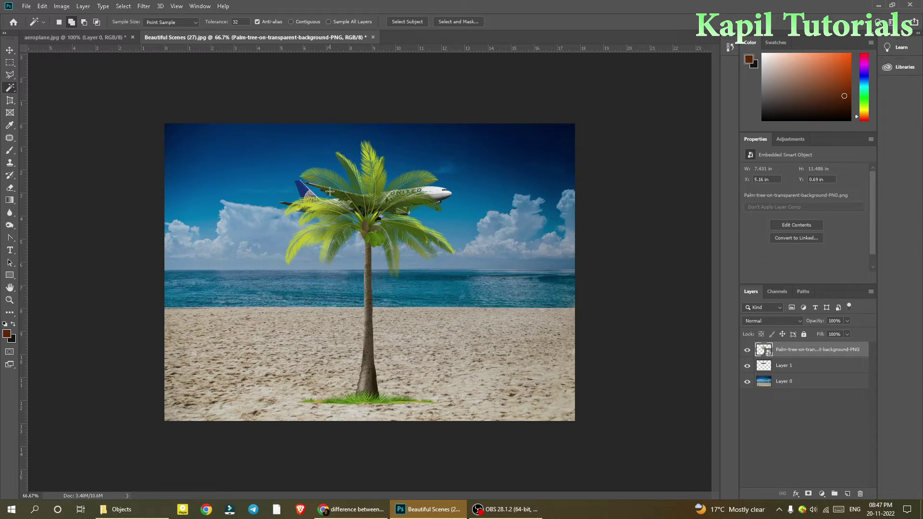
{"action": "left_click", "coordinate": [10, 50]}
{"action": "left_click_drag", "start_coordinate": [363, 347], "coordinate": [346, 345]}
{"action": "left_click_drag", "start_coordinate": [420, 195], "coordinate": [412, 161]}
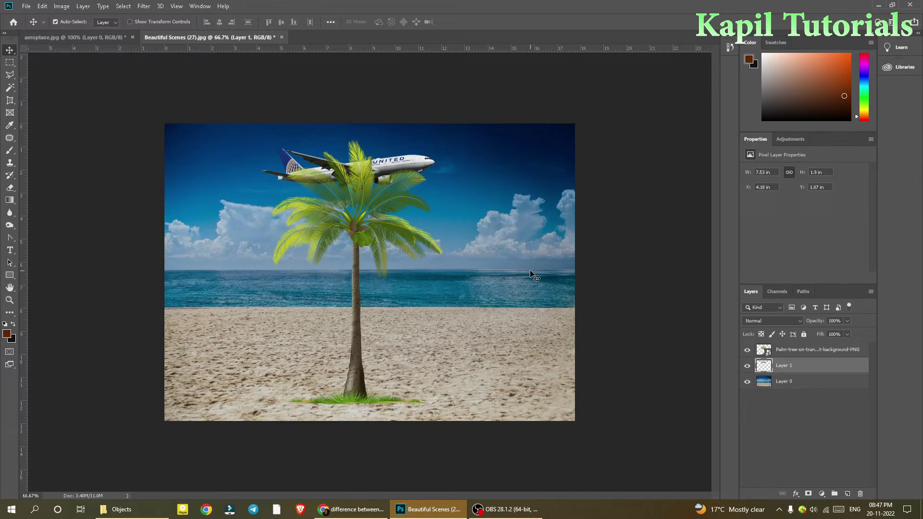
- Check the Quick Selection/Magic Wand choices, keep Magic Wand, and bring the Objects folder forward
{"action": "left_click_drag", "start_coordinate": [10, 87], "coordinate": [52, 98]}
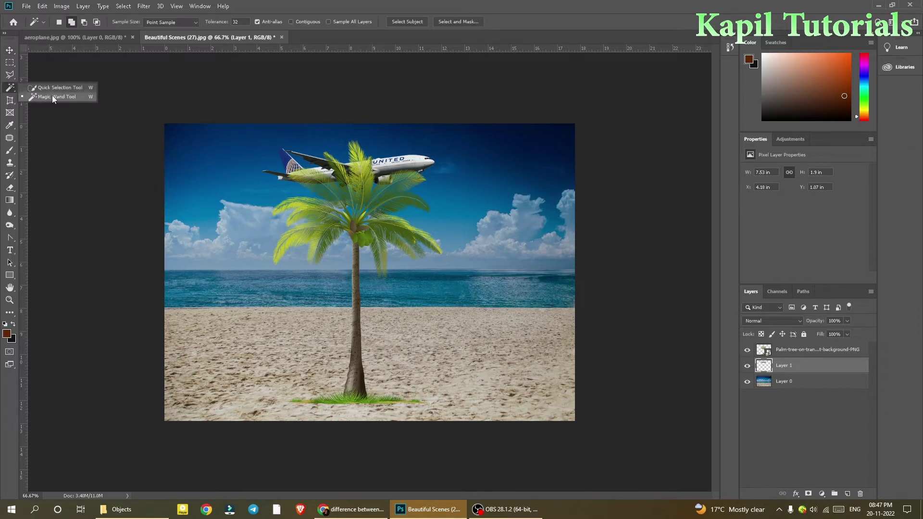
{"action": "left_click", "coordinate": [503, 60]}
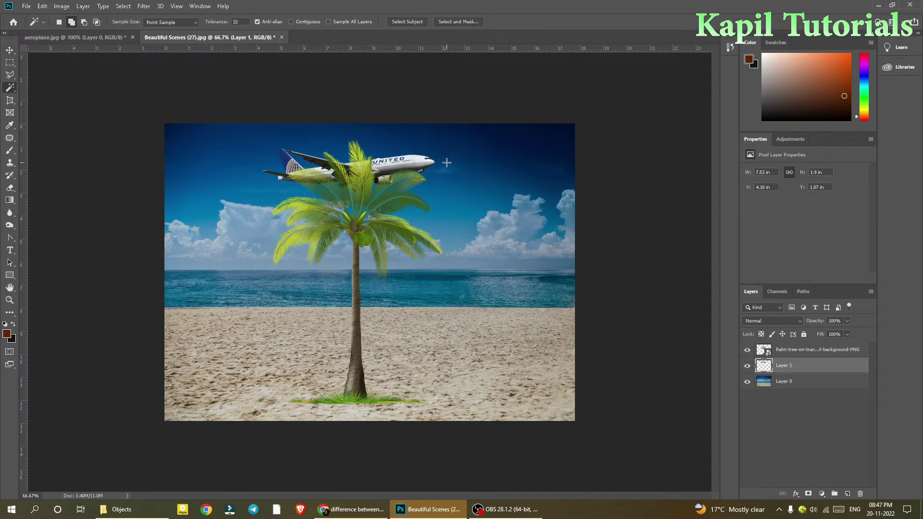
{"action": "left_click_drag", "start_coordinate": [10, 87], "coordinate": [36, 89]}
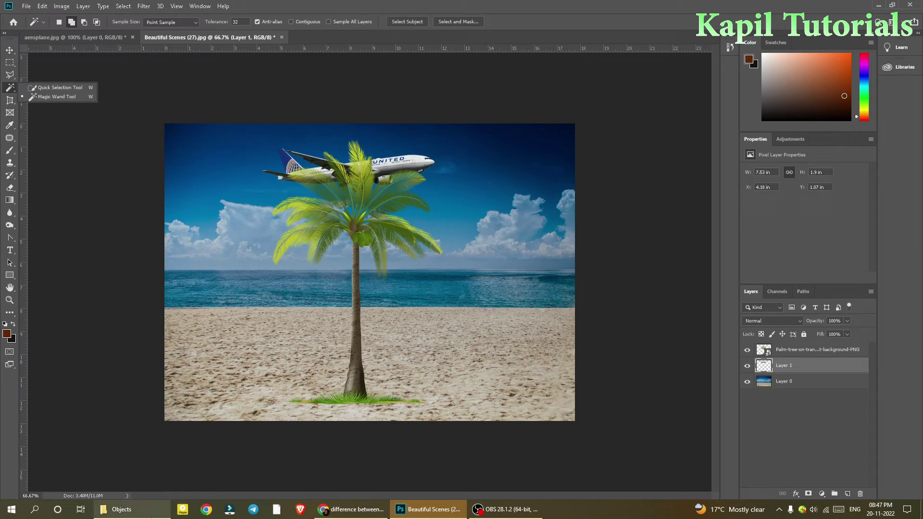
{"action": "left_click", "coordinate": [131, 514]}
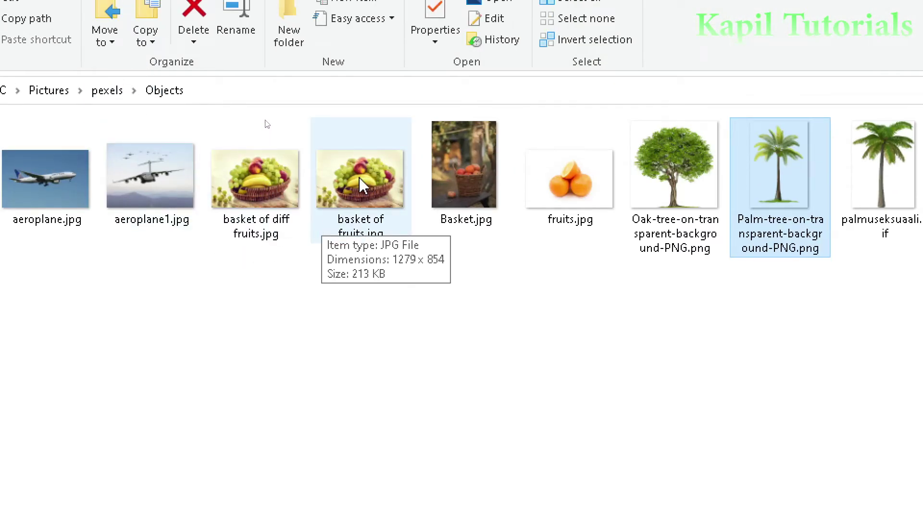
- Open basket of fruits.jpg in Photoshop and unlock its Background as Layer 0
{"action": "left_click_drag", "start_coordinate": [361, 185], "coordinate": [528, 518]}
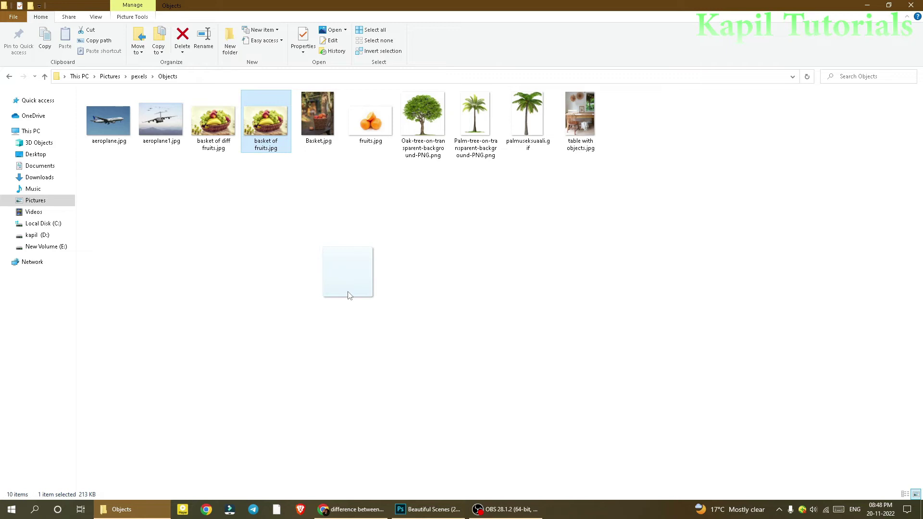
{"action": "left_click_drag", "start_coordinate": [348, 295], "coordinate": [328, 38]}
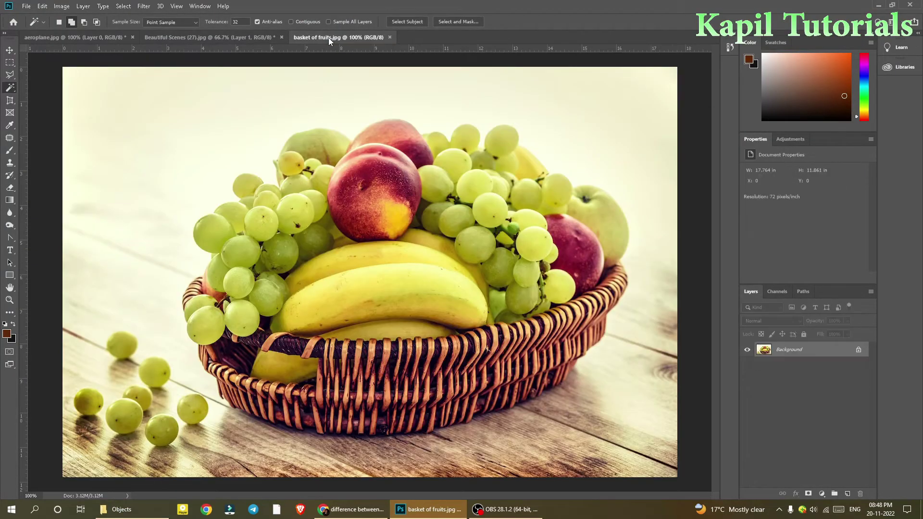
{"action": "double_click", "coordinate": [781, 352]}
{"action": "left_click", "coordinate": [530, 156]}
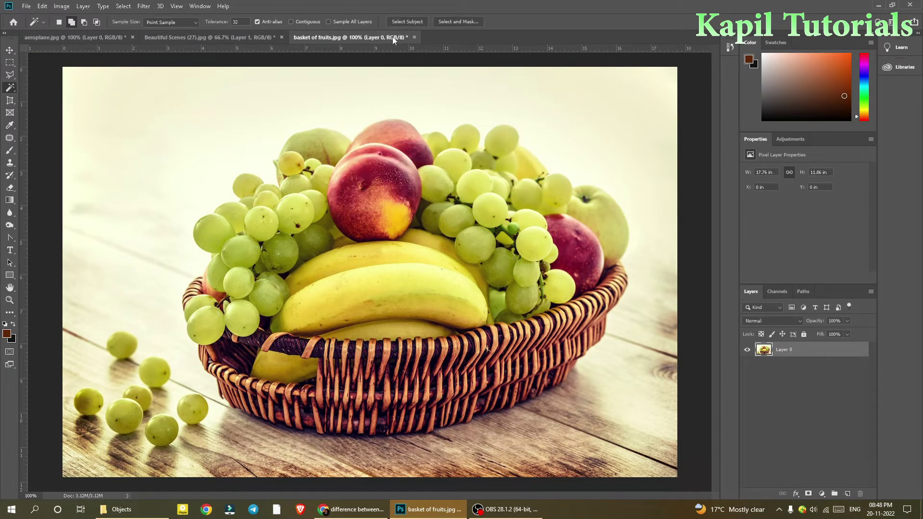
{"action": "left_click", "coordinate": [122, 510]}
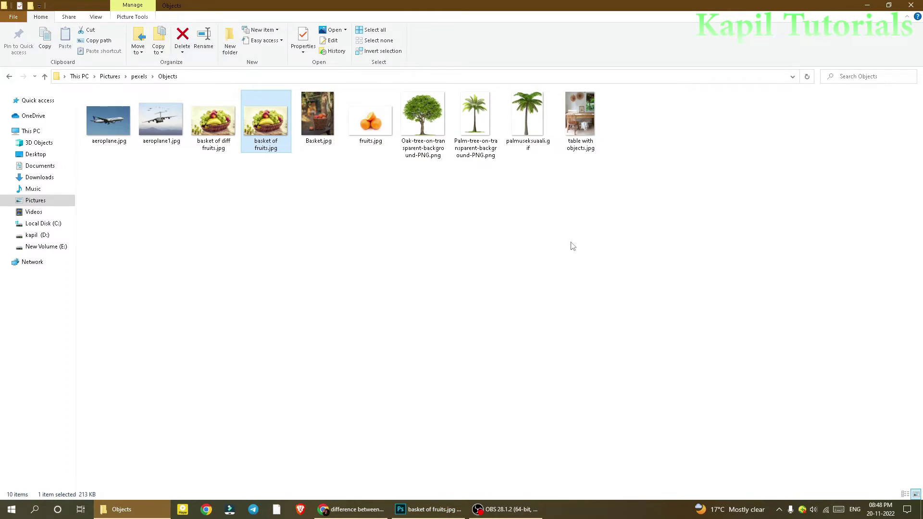
- Open table with objects.jpg in Photoshop and start converting its Background into a layer
{"action": "mouse_move", "coordinate": [578, 115]}
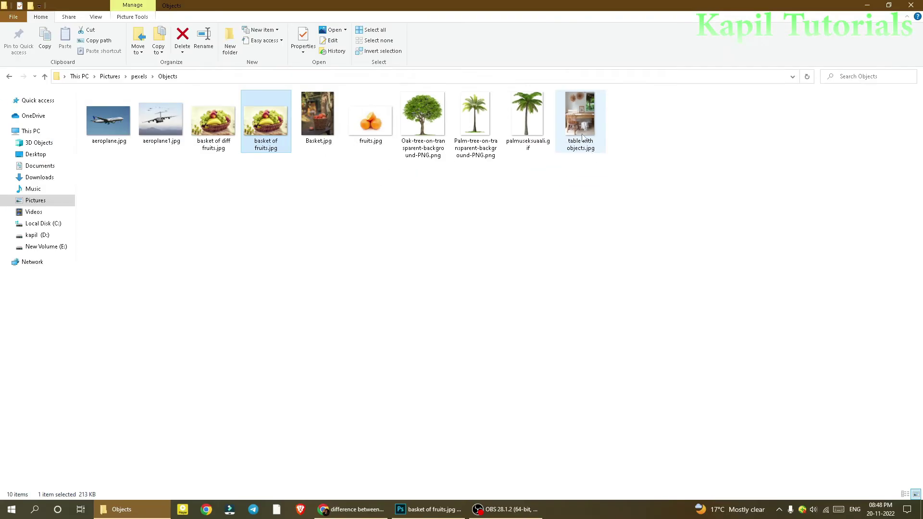
{"action": "left_click_drag", "start_coordinate": [455, 343], "coordinate": [491, 39]}
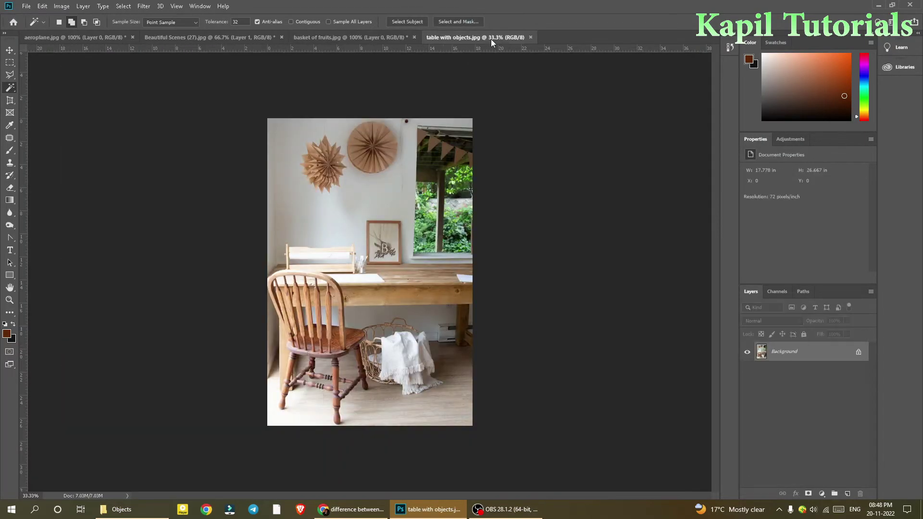
{"action": "double_click", "coordinate": [788, 351]}
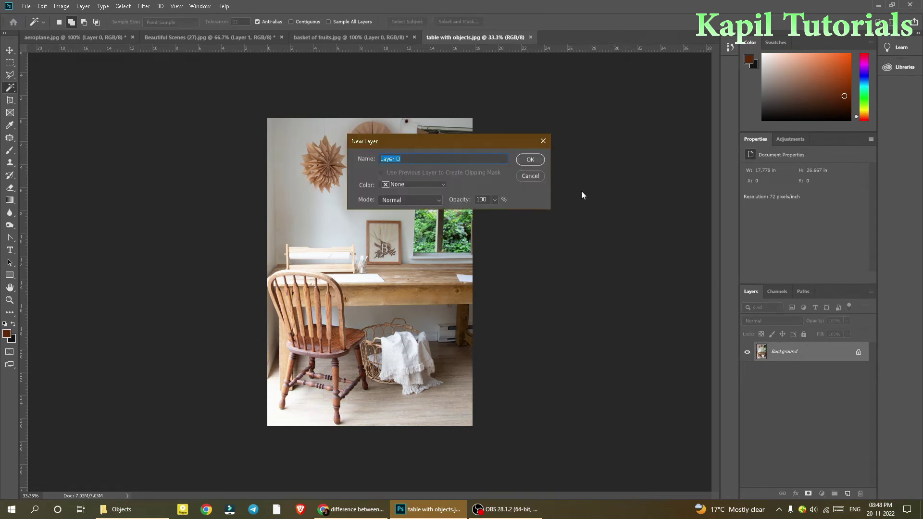
- Confirm Layer 0 for the table photo and return to the basket of fruits.jpg document
{"action": "left_click", "coordinate": [530, 159]}
{"action": "left_click", "coordinate": [362, 37]}
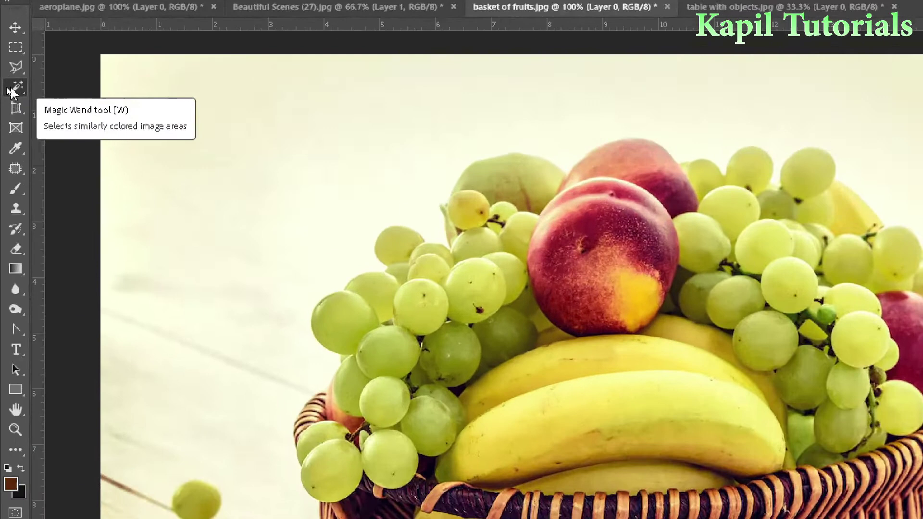
- Try a Magic Wand selection of the basket photo's light background, then deselect it
{"action": "right_click", "coordinate": [9, 88]}
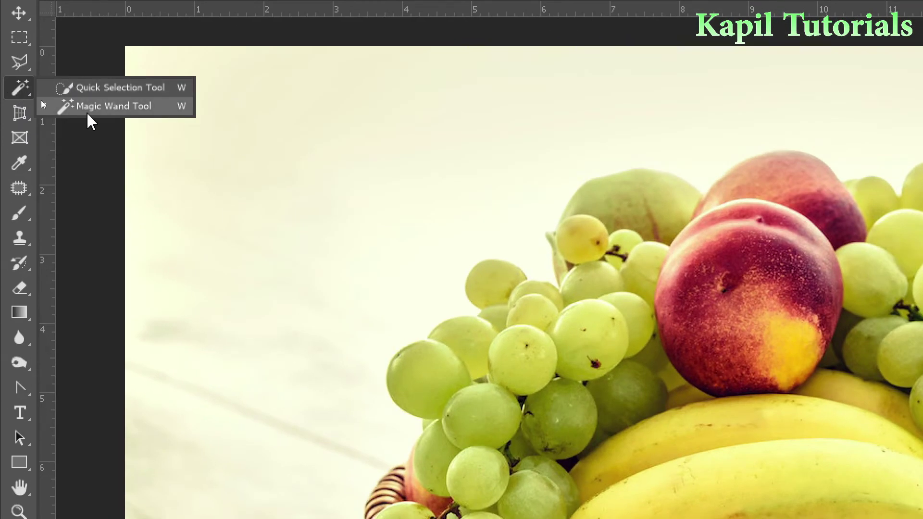
{"action": "left_click", "coordinate": [103, 107]}
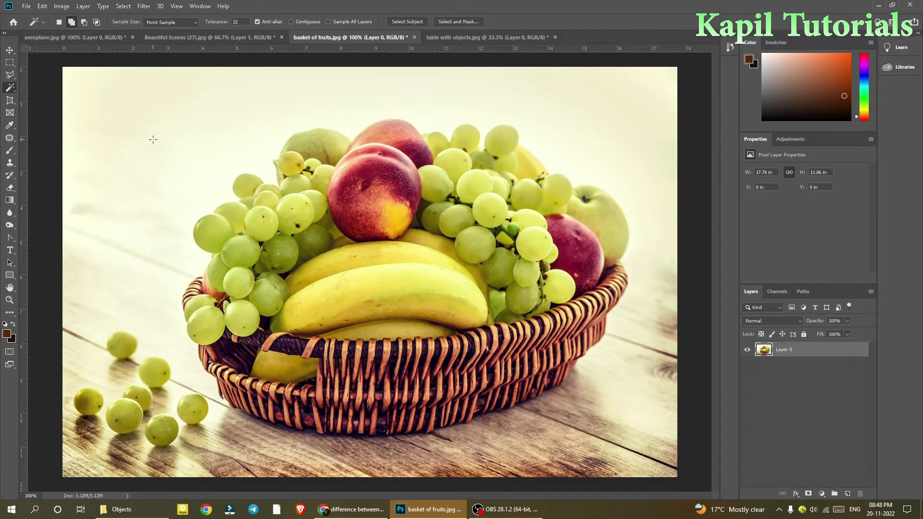
{"action": "left_click", "coordinate": [153, 139]}
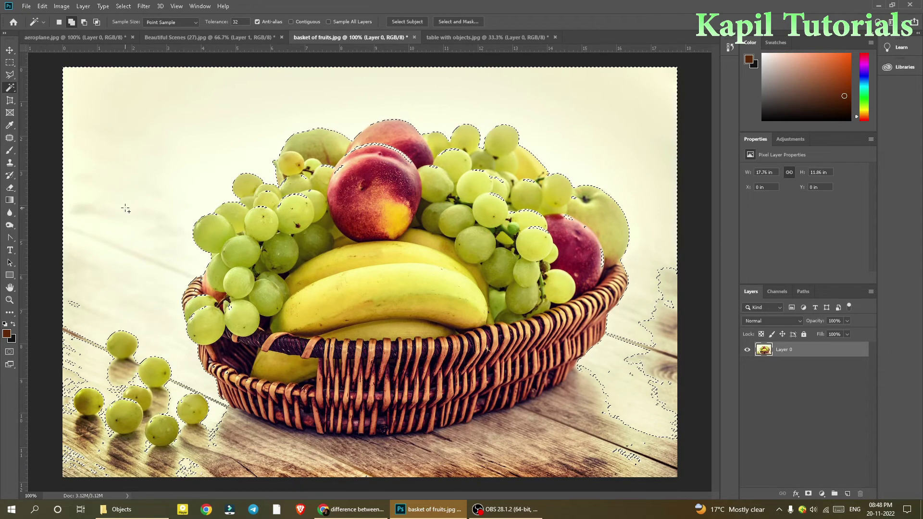
{"action": "left_click", "coordinate": [621, 156]}
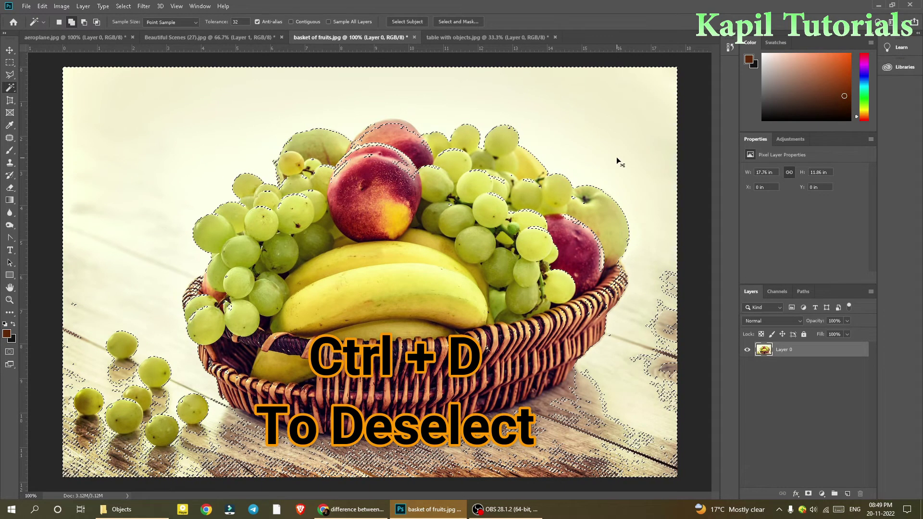
{"action": "right_click", "coordinate": [9, 87]}
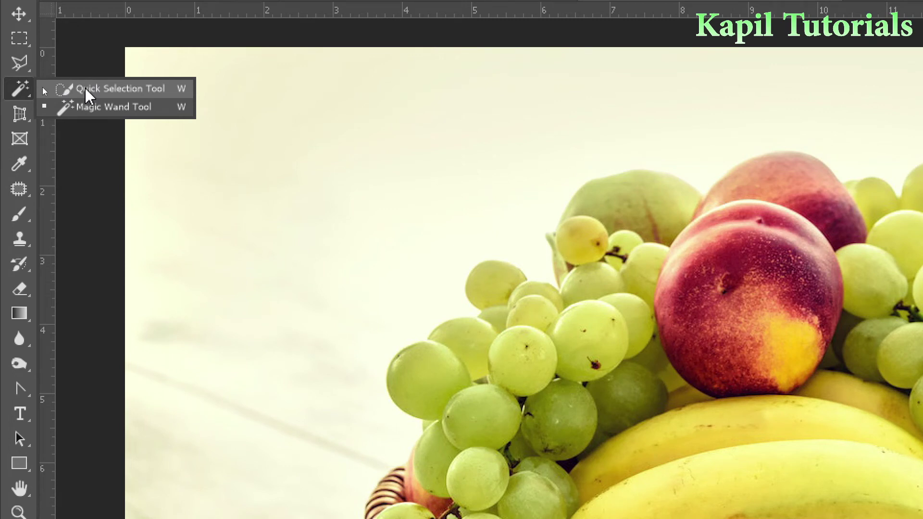
- Brush a Quick Selection over the basket and fruit, then check its coverage in Quick Mask
{"action": "left_click", "coordinate": [87, 92]}
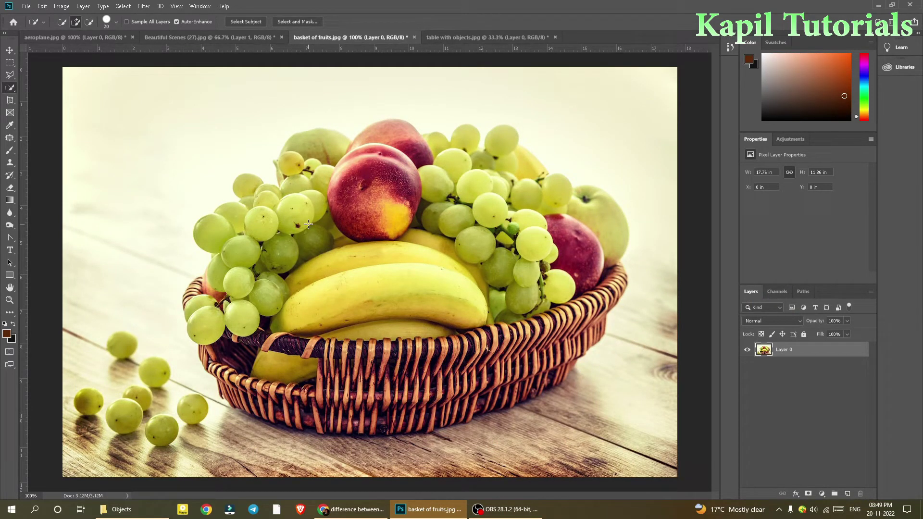
{"action": "mouse_move", "coordinate": [264, 220]}
{"action": "left_mouse_down"}
{"action": "mouse_move", "coordinate": [292, 212]}
{"action": "mouse_move", "coordinate": [298, 174]}
{"action": "mouse_move", "coordinate": [315, 152]}
{"action": "mouse_move", "coordinate": [362, 159]}
{"action": "mouse_move", "coordinate": [393, 141]}
{"action": "mouse_move", "coordinate": [471, 147]}
{"action": "mouse_move", "coordinate": [502, 165]}
{"action": "mouse_move", "coordinate": [506, 153]}
{"action": "mouse_move", "coordinate": [549, 195]}
{"action": "mouse_move", "coordinate": [603, 224]}
{"action": "mouse_move", "coordinate": [583, 253]}
{"action": "mouse_move", "coordinate": [541, 279]}
{"action": "mouse_move", "coordinate": [528, 273]}
{"action": "mouse_move", "coordinate": [511, 310]}
{"action": "mouse_move", "coordinate": [463, 259]}
{"action": "left_mouse_up"}
{"action": "mouse_move", "coordinate": [269, 263]}
{"action": "left_mouse_down"}
{"action": "mouse_move", "coordinate": [201, 325]}
{"action": "mouse_move", "coordinate": [198, 305]}
{"action": "mouse_move", "coordinate": [255, 364]}
{"action": "mouse_move", "coordinate": [310, 385]}
{"action": "mouse_move", "coordinate": [494, 359]}
{"action": "mouse_move", "coordinate": [592, 326]}
{"action": "mouse_move", "coordinate": [530, 375]}
{"action": "mouse_move", "coordinate": [386, 414]}
{"action": "mouse_move", "coordinate": [324, 419]}
{"action": "mouse_move", "coordinate": [229, 392]}
{"action": "left_mouse_up"}
{"action": "left_click", "coordinate": [526, 388]}
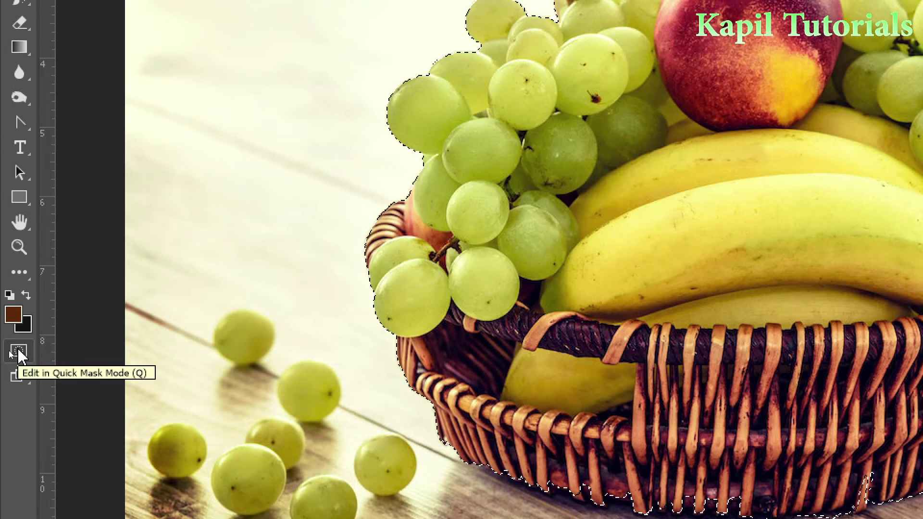
{"action": "left_click", "coordinate": [19, 353]}
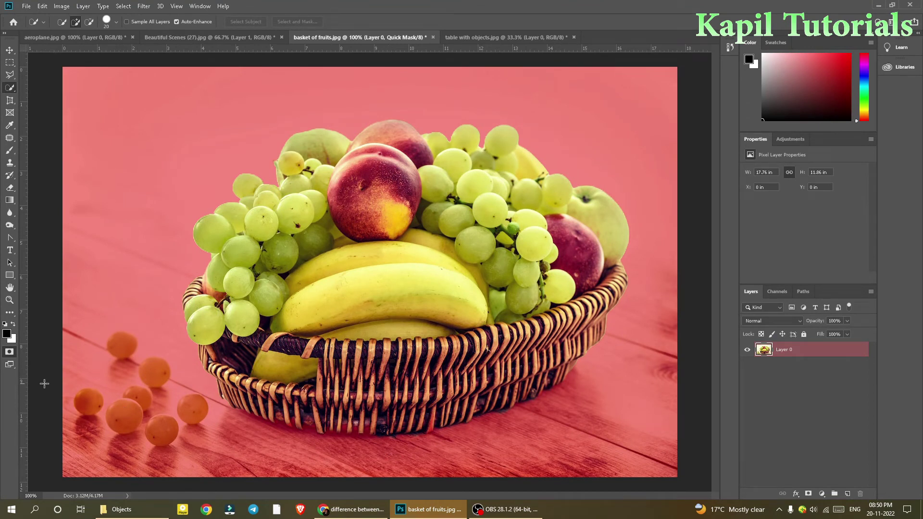
{"action": "left_click", "coordinate": [10, 352]}
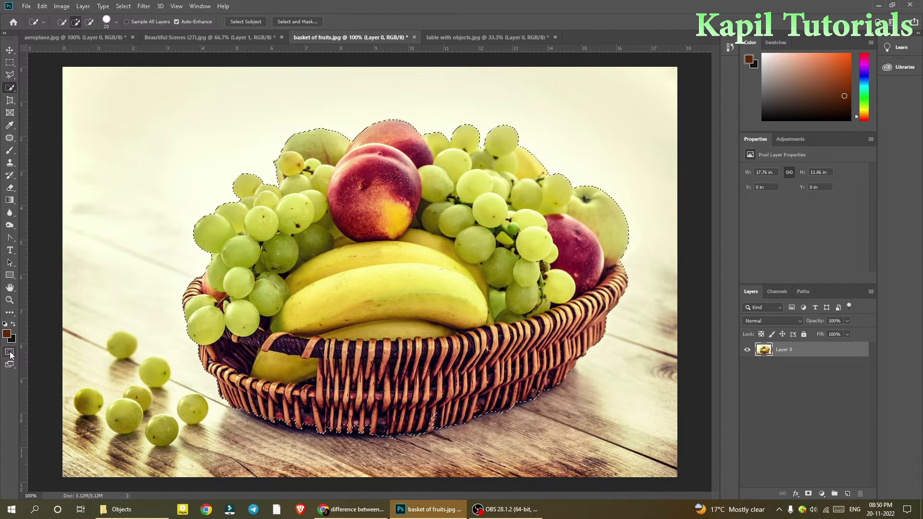
- At 200% zoom, refine the selection along the basket's woven bottom edge, toggling add and subtract
{"action": "key", "text": "ctrl+plus"}
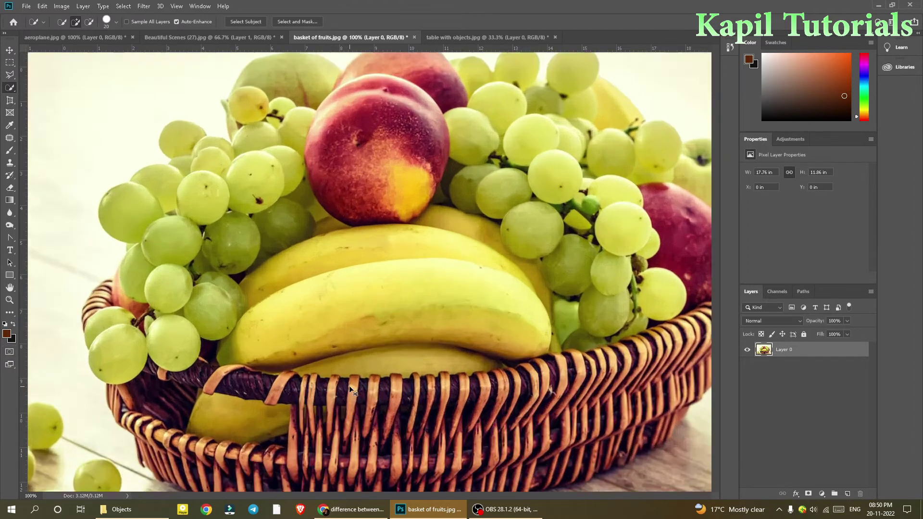
{"action": "mouse_move", "coordinate": [409, 373]}
{"action": "left_mouse_down"}
{"action": "mouse_move", "coordinate": [408, 154]}
{"action": "mouse_move", "coordinate": [417, 121]}
{"action": "left_mouse_up"}
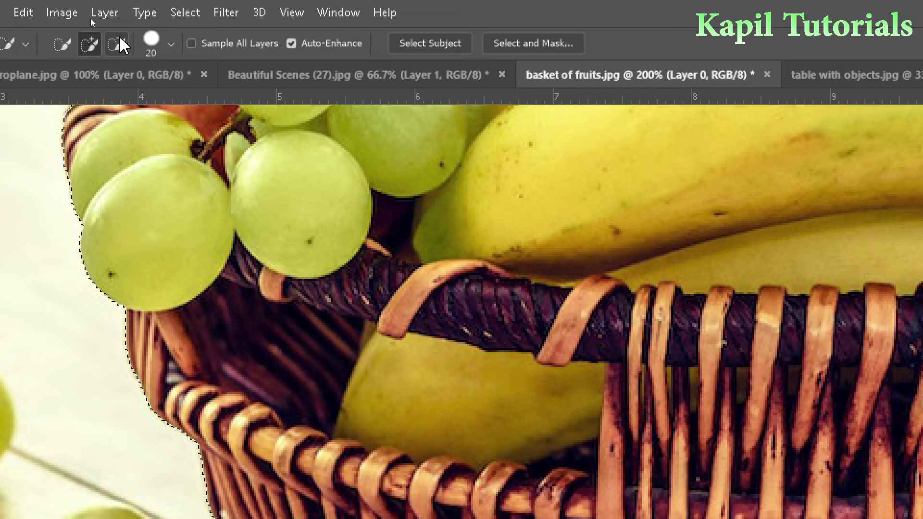
{"action": "left_click", "coordinate": [120, 44]}
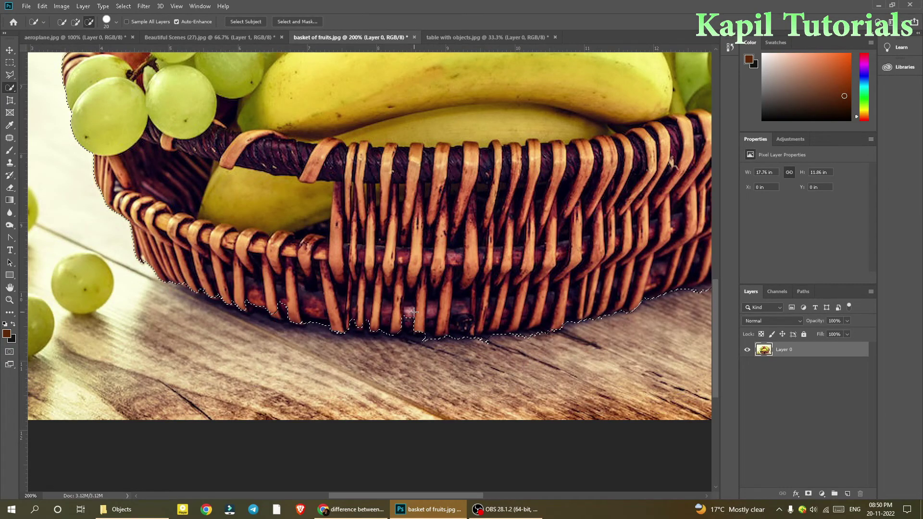
{"action": "key", "text": "shift"}
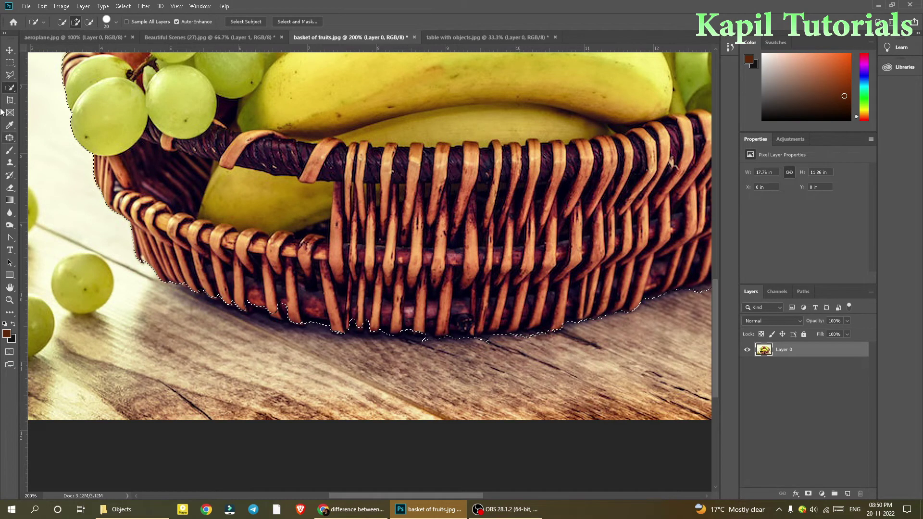
{"action": "left_click", "coordinate": [88, 23]}
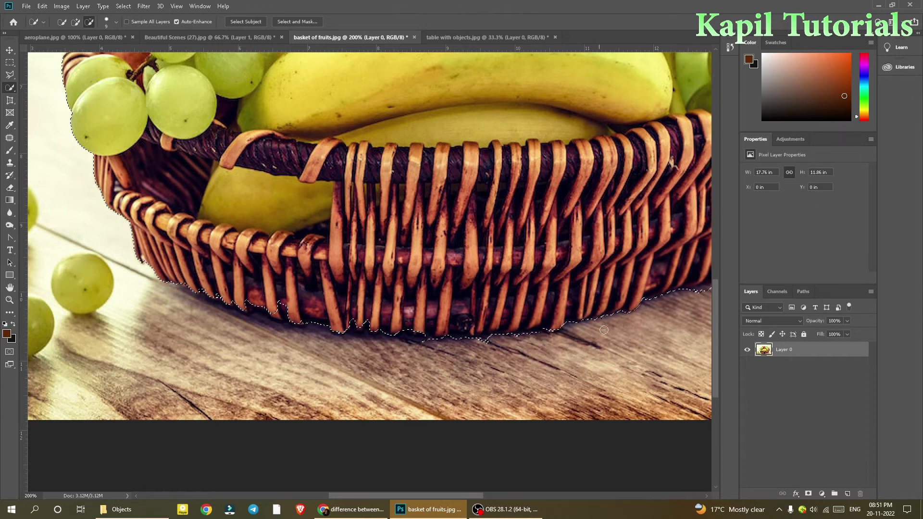
- Add the basket's bottom wicker strands to the Quick Selection, then switch to subtract with Alt
{"action": "left_click_drag", "start_coordinate": [625, 351], "coordinate": [402, 340]}
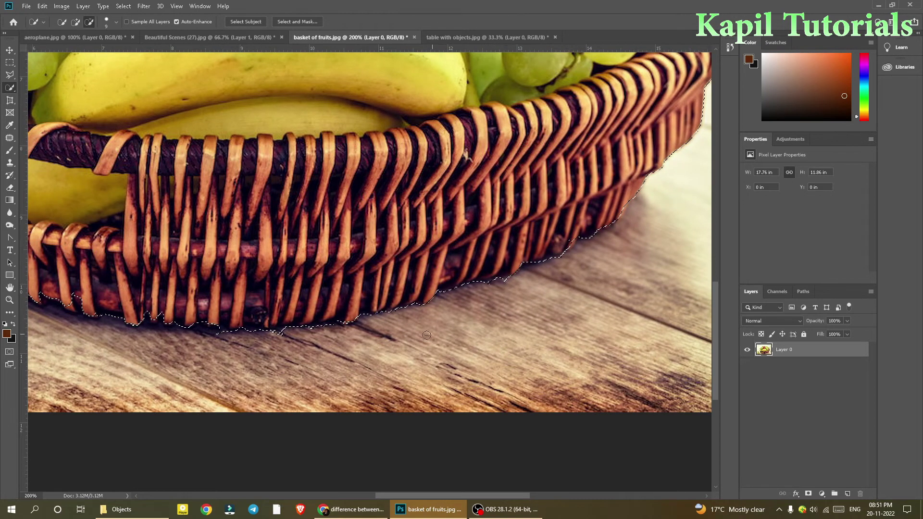
{"action": "scroll", "coordinate": [446, 345], "scroll_direction": "left", "scroll_amount": 2}
{"action": "scroll", "coordinate": [446, 345], "scroll_direction": "left", "scroll_amount": 2}
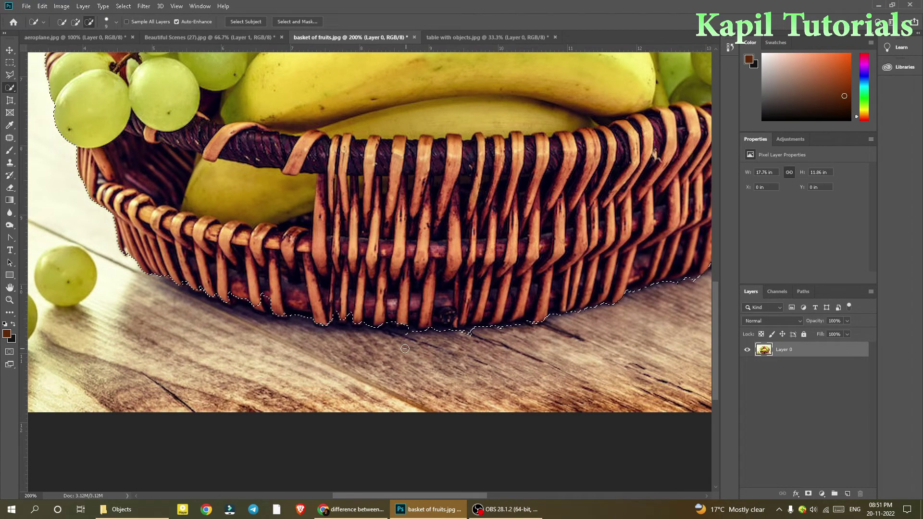
{"action": "left_click", "coordinate": [76, 22]}
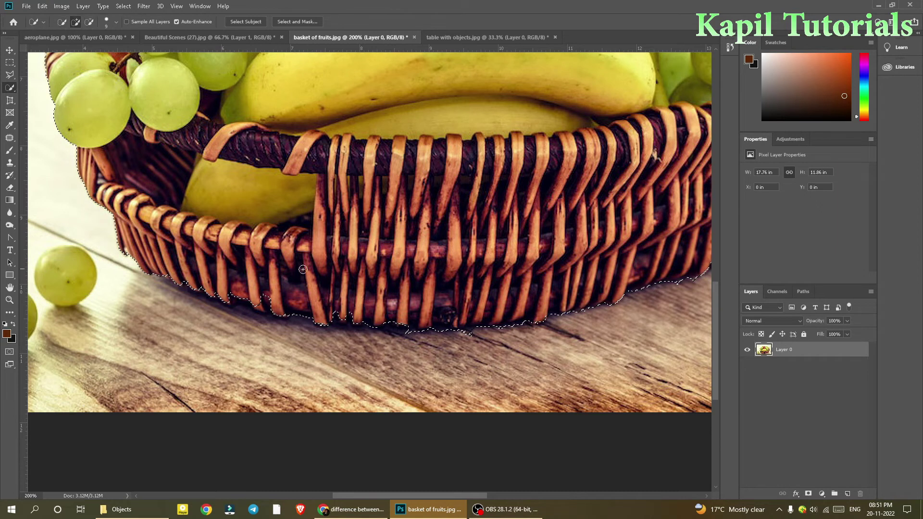
{"action": "left_click_drag", "start_coordinate": [260, 303], "coordinate": [311, 302]}
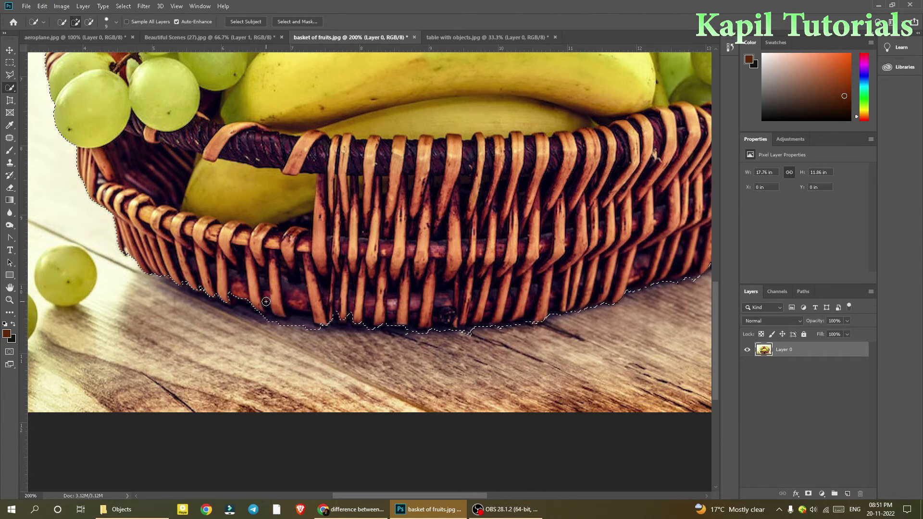
{"action": "key", "text": "alt"}
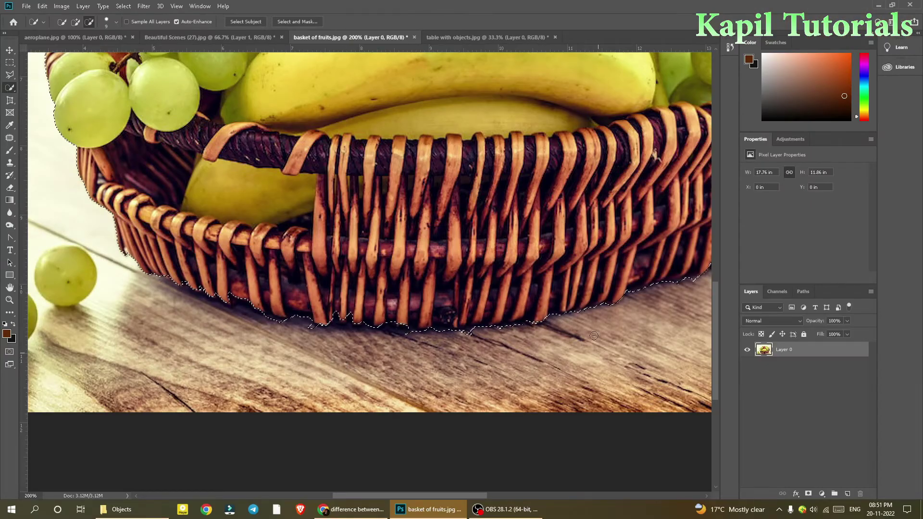
- Zoom back out to the whole basket and switch to the table with objects.jpg document
{"action": "left_click_drag", "start_coordinate": [731, 56], "coordinate": [710, 85]}
{"action": "key", "text": "ctrl+minus"}
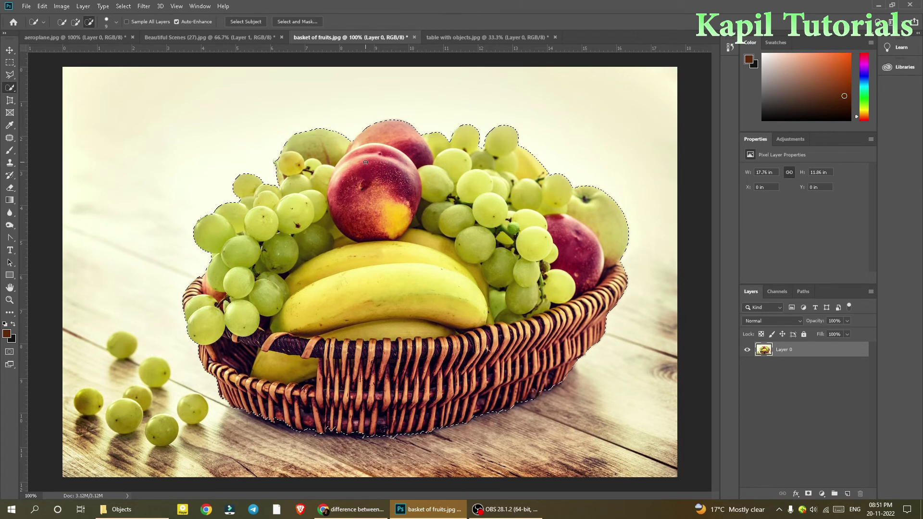
{"action": "right_click", "coordinate": [10, 88]}
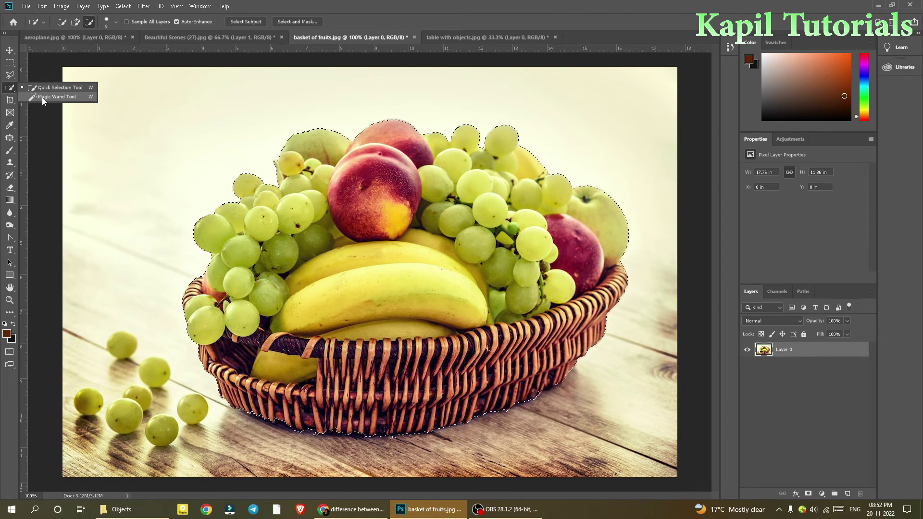
{"action": "left_click", "coordinate": [470, 37]}
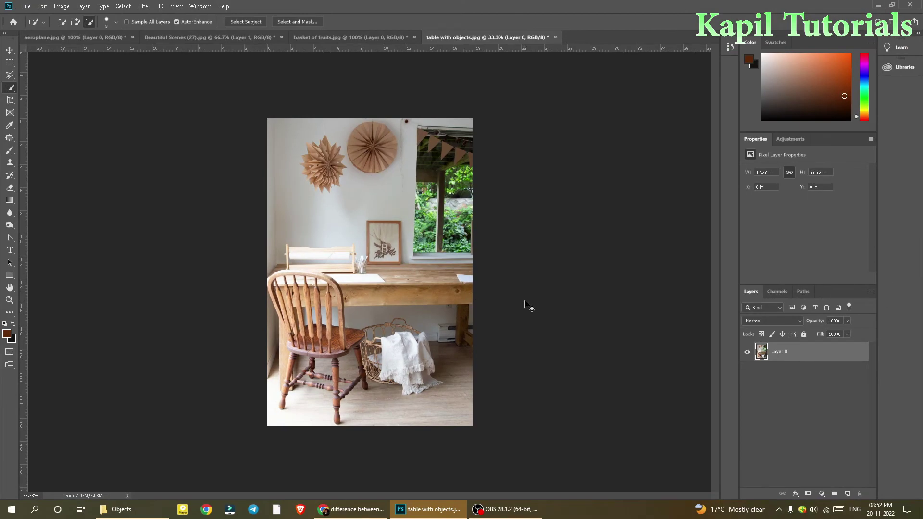
- Paste the fruit basket into the table photo and move it down onto the desk
{"action": "key", "text": "ctrl+v"}
{"action": "left_click", "coordinate": [7, 50]}
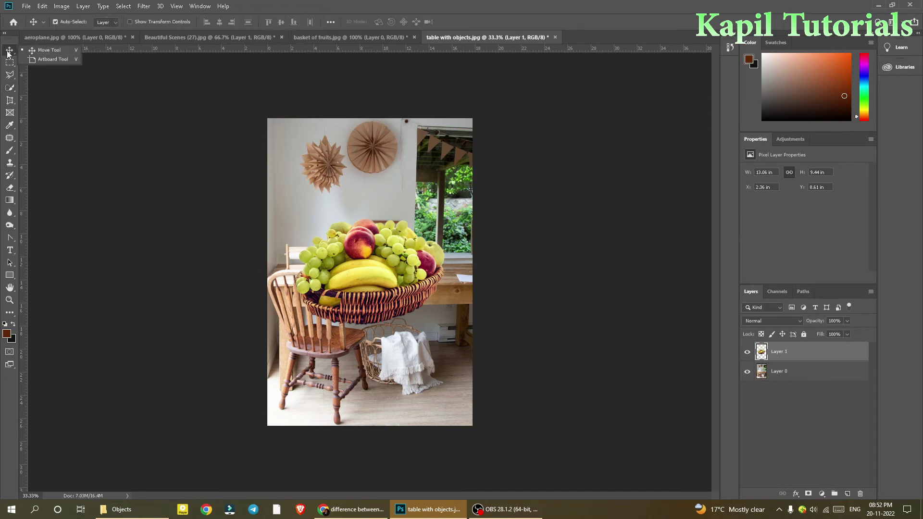
{"action": "left_click_drag", "start_coordinate": [329, 257], "coordinate": [383, 317]}
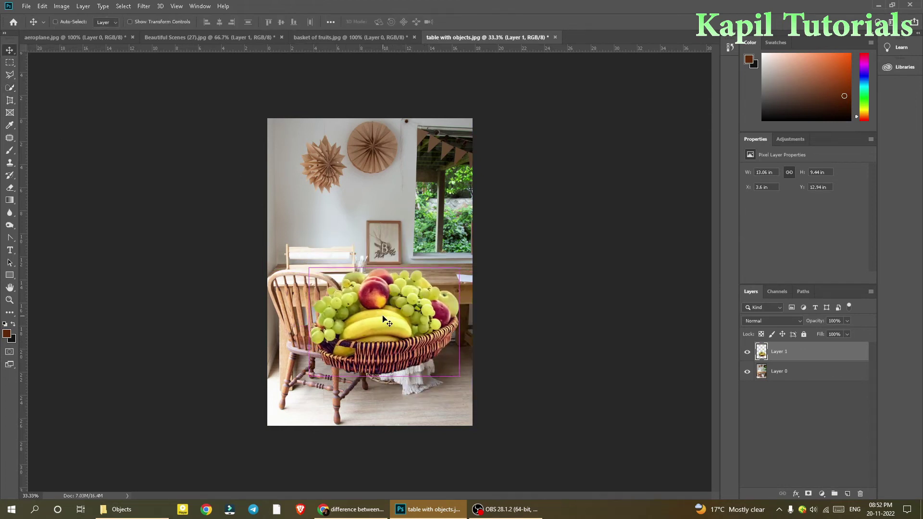
- Free-transform the basket to about 32% scale, rotated about 8° clockwise, and commit
{"action": "key", "text": "ctrl+t"}
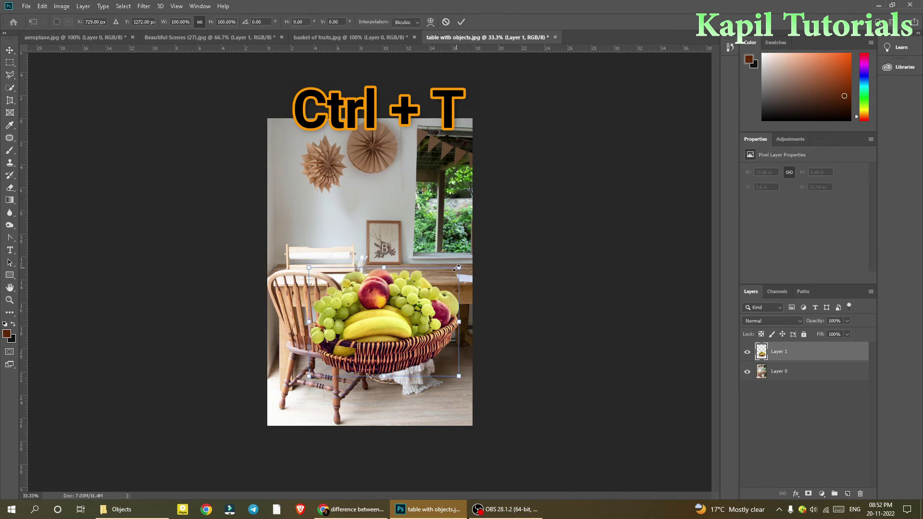
{"action": "left_click_drag", "start_coordinate": [458, 268], "coordinate": [415, 260]}
{"action": "scroll", "coordinate": [476, 258], "scroll_direction": "up", "scroll_amount": 2}
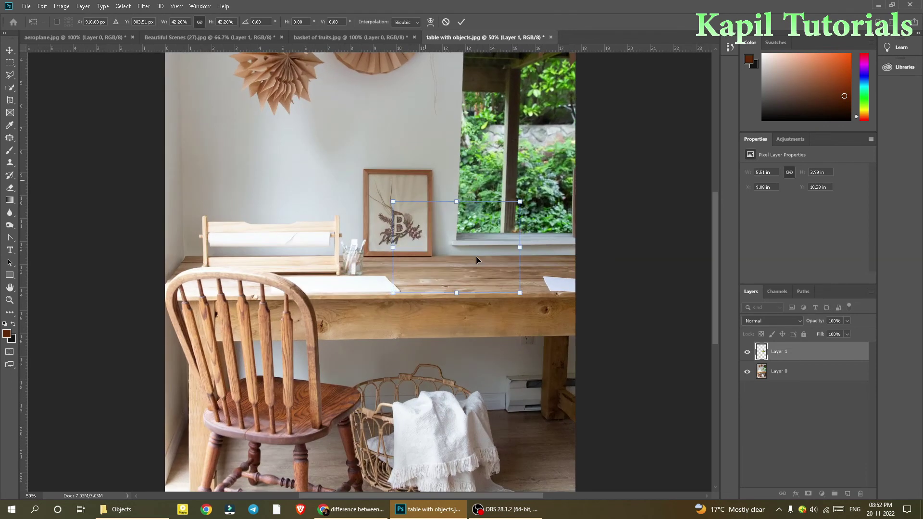
{"action": "left_click_drag", "start_coordinate": [529, 197], "coordinate": [539, 207]}
{"action": "left_click_drag", "start_coordinate": [448, 251], "coordinate": [451, 251]}
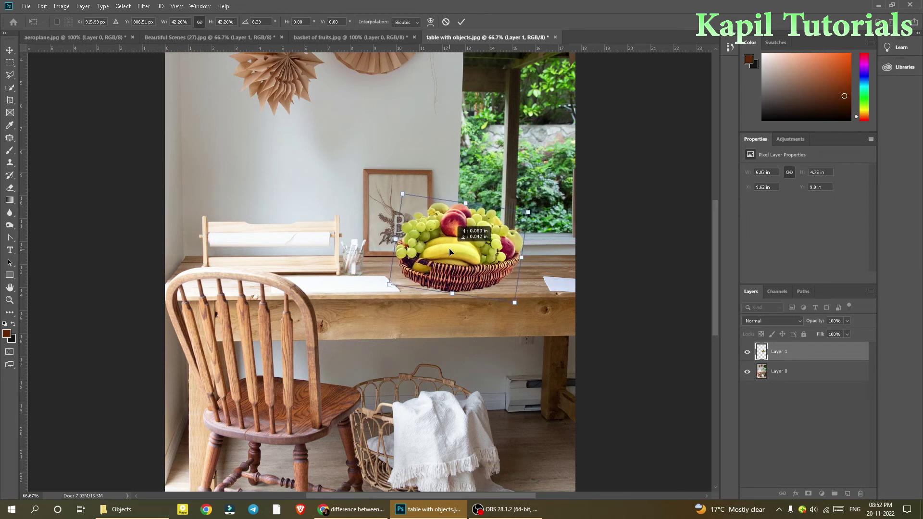
{"action": "left_click_drag", "start_coordinate": [527, 211], "coordinate": [488, 234]}
{"action": "left_click_drag", "start_coordinate": [440, 265], "coordinate": [454, 267]}
{"action": "key", "text": "Return"}
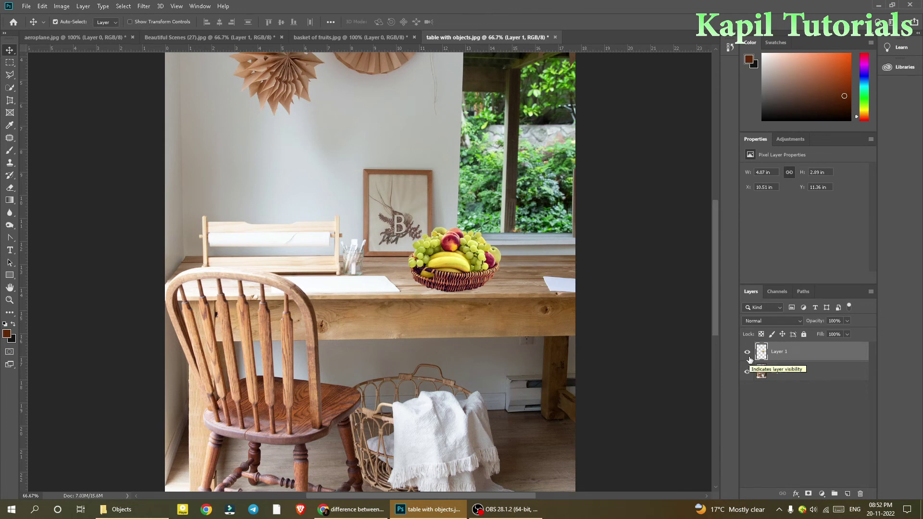
- Open the Blending Options of Layer 1, the basket layer
{"action": "key", "text": "ctrl"}
{"action": "key", "text": "ctrl"}
{"action": "right_click", "coordinate": [787, 355]}
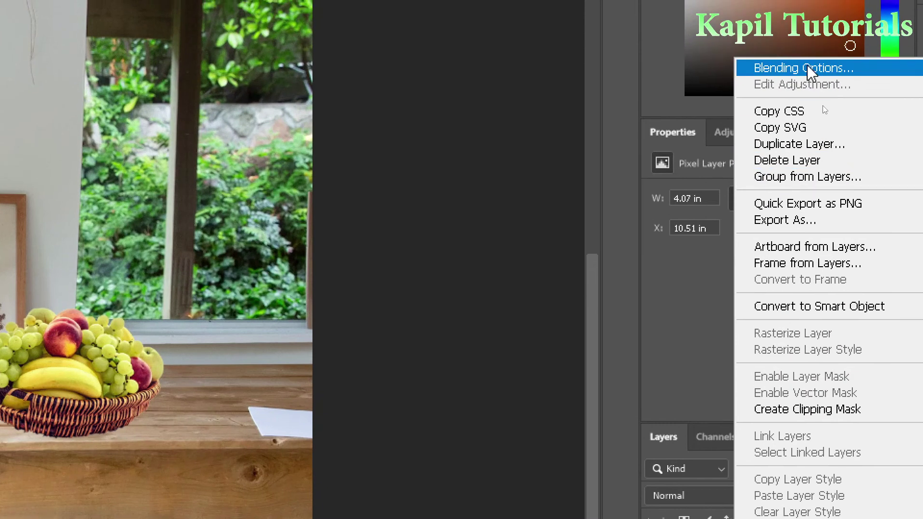
{"action": "left_click", "coordinate": [821, 109]}
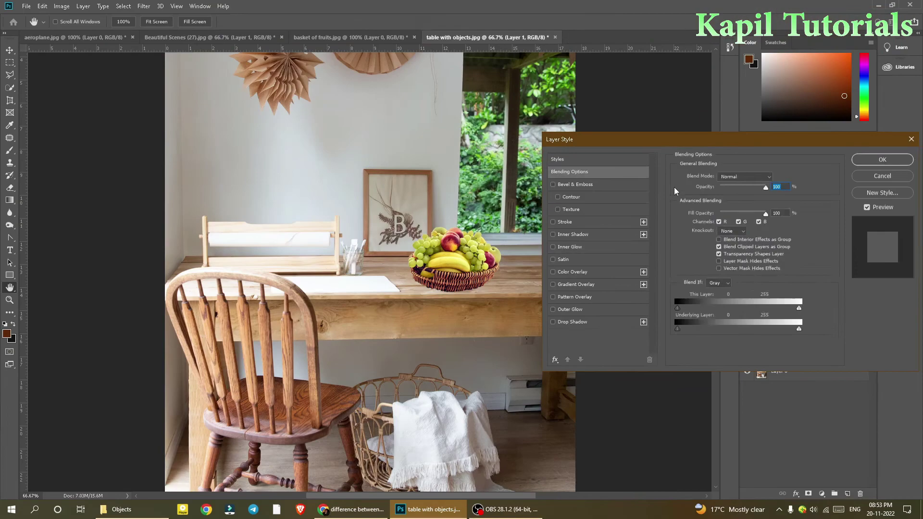
{"action": "left_click", "coordinate": [298, 346]}
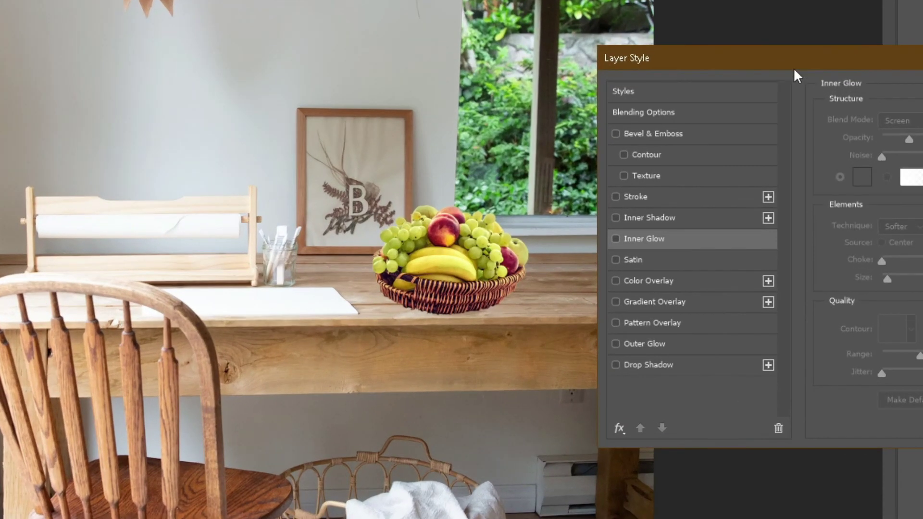
{"action": "left_click_drag", "start_coordinate": [779, 56], "coordinate": [742, 57]}
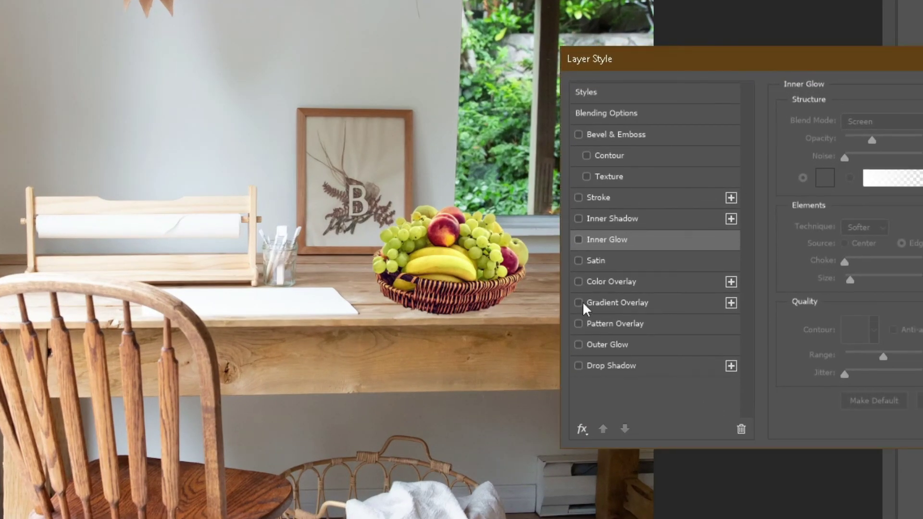
- Enable Drop Shadow with an angle of about 142° and opacity 31%
{"action": "left_click", "coordinate": [579, 367]}
{"action": "left_click", "coordinate": [610, 368]}
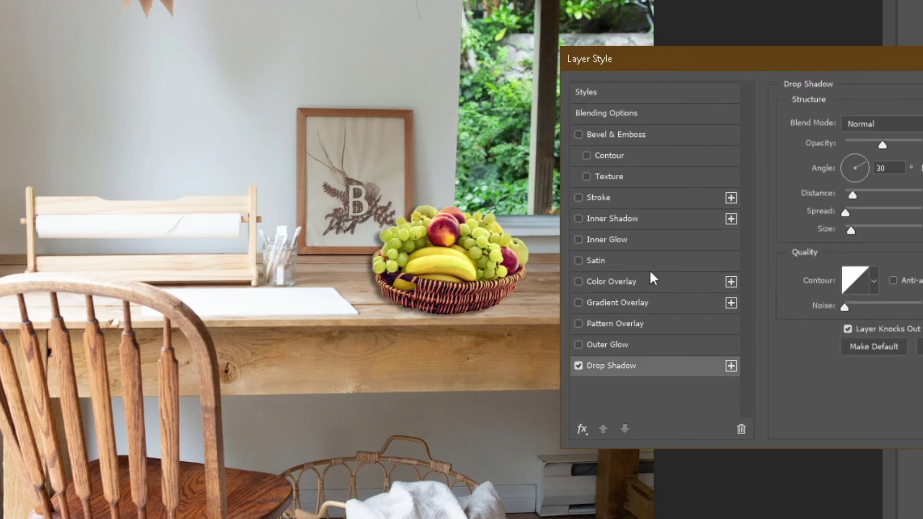
{"action": "left_click_drag", "start_coordinate": [705, 64], "coordinate": [810, 26]}
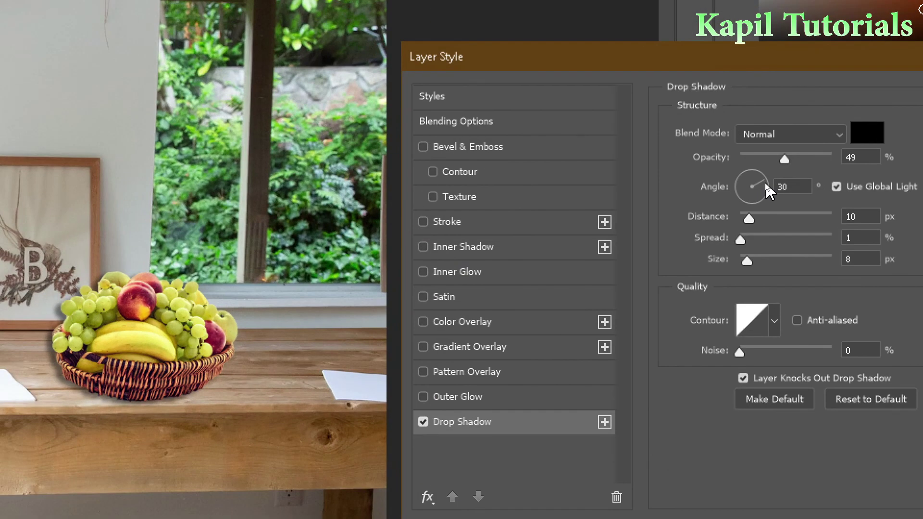
{"action": "left_click_drag", "start_coordinate": [764, 183], "coordinate": [748, 184]}
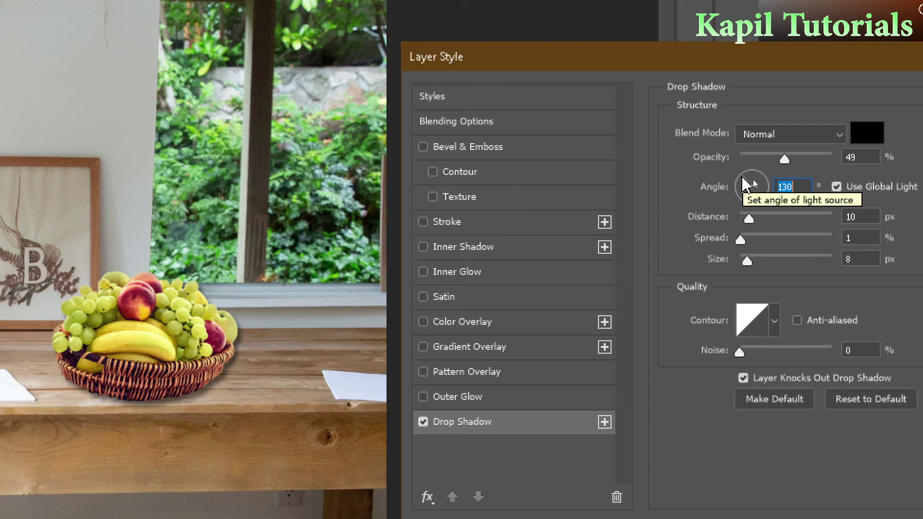
{"action": "left_click", "coordinate": [744, 178]}
{"action": "left_click", "coordinate": [741, 178]}
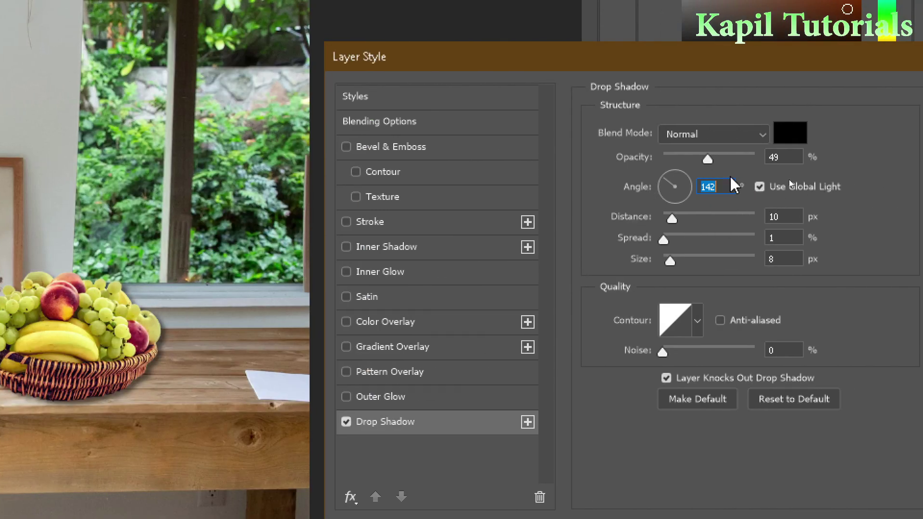
{"action": "left_click_drag", "start_coordinate": [706, 158], "coordinate": [691, 160]}
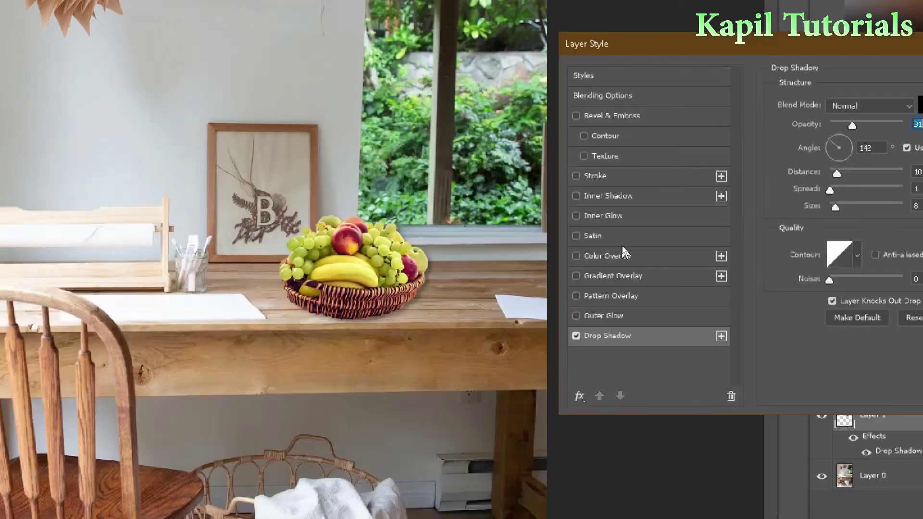
{"action": "left_click", "coordinate": [745, 272]}
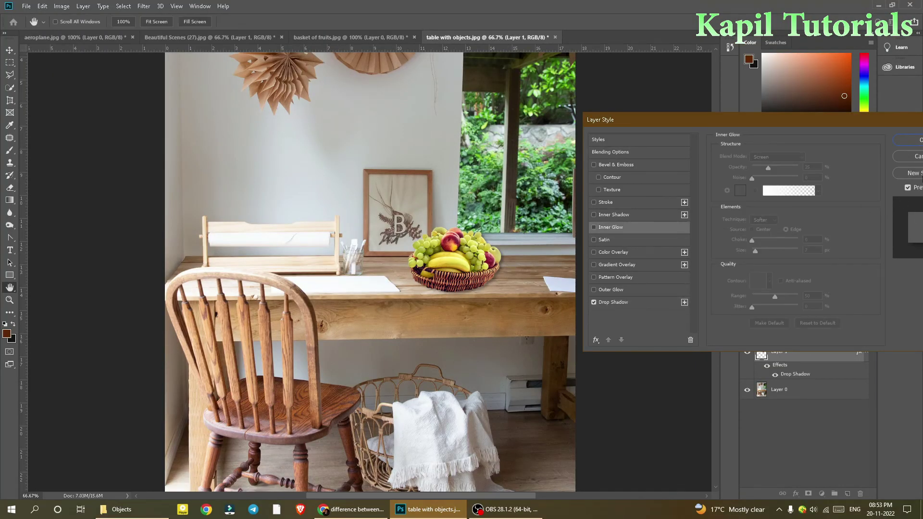
- Commit the Drop Shadow layer style and zoom out to 50% to view the whole table photo
{"action": "left_click", "coordinate": [909, 142]}
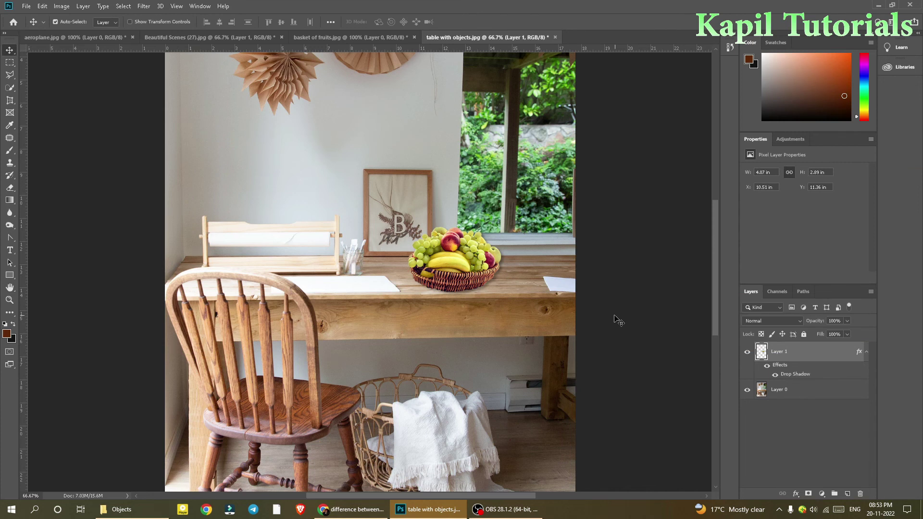
{"action": "key", "text": "ctrl+minus"}
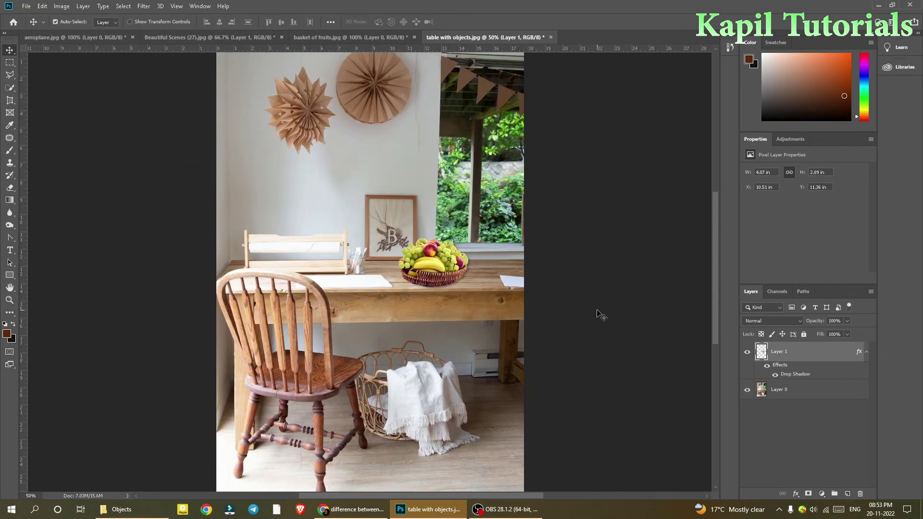
{"action": "left_click", "coordinate": [10, 88]}
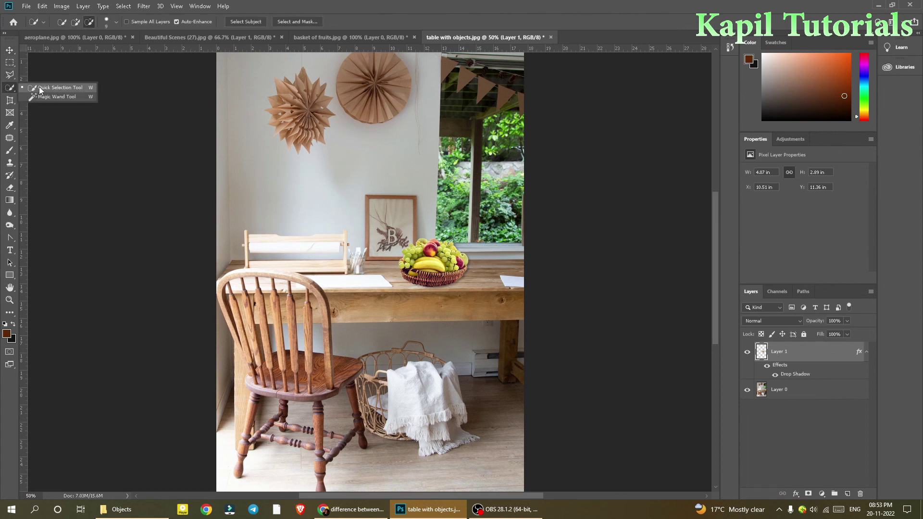